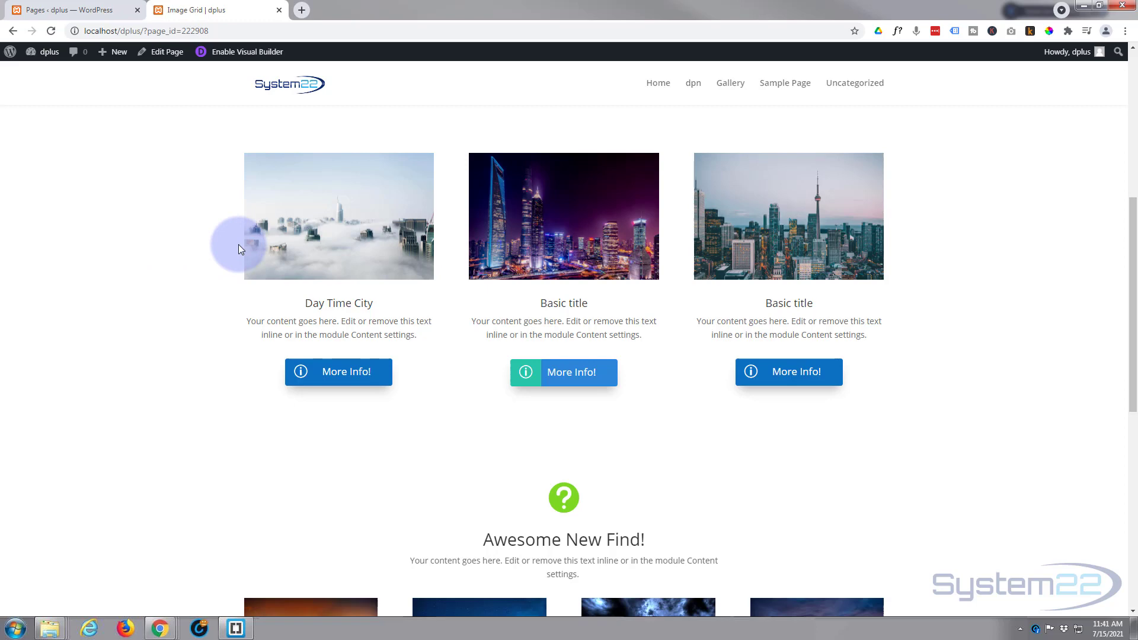
With the Visual Builder on, delete the middle column's night-city card module.
mouse_move(253, 248)
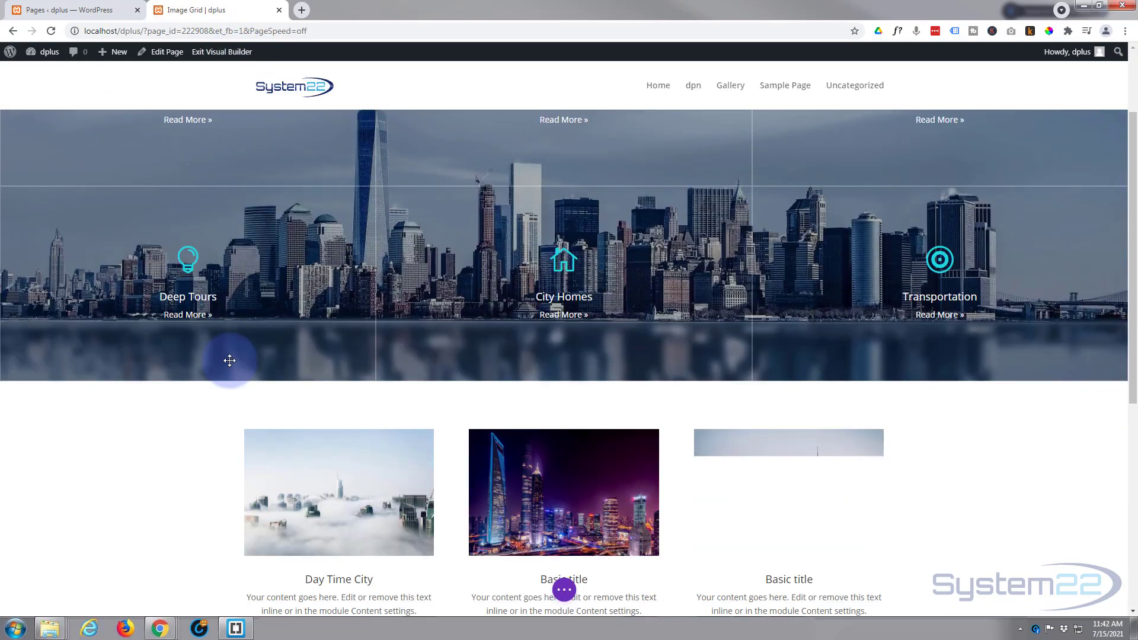
scroll(230, 361, "down", 1)
mouse_move(593, 280)
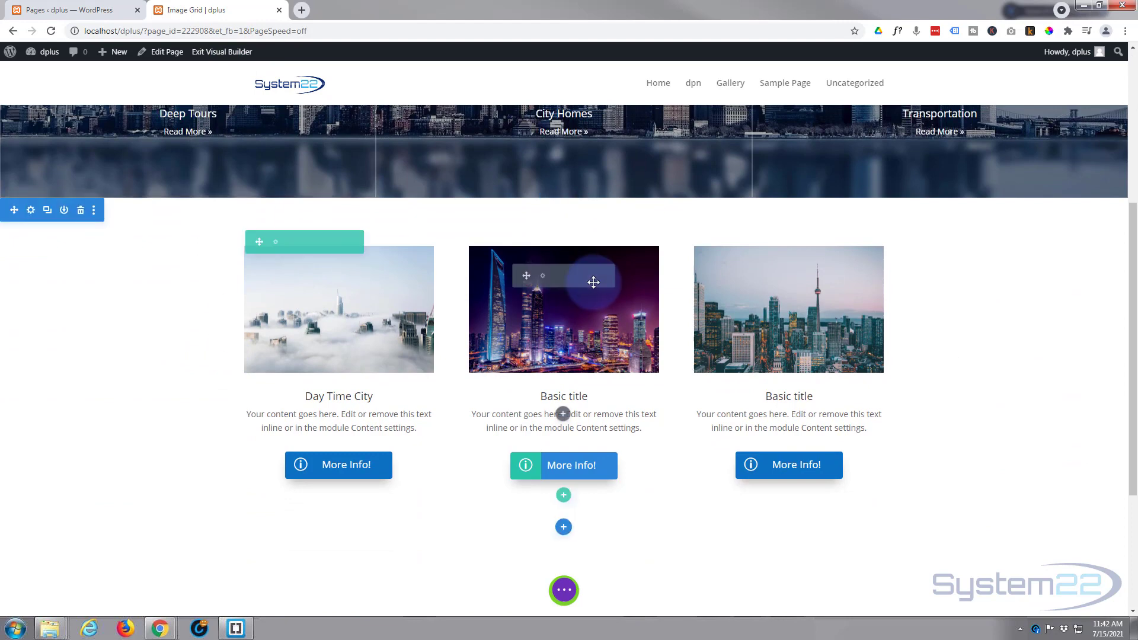
left_click(592, 277)
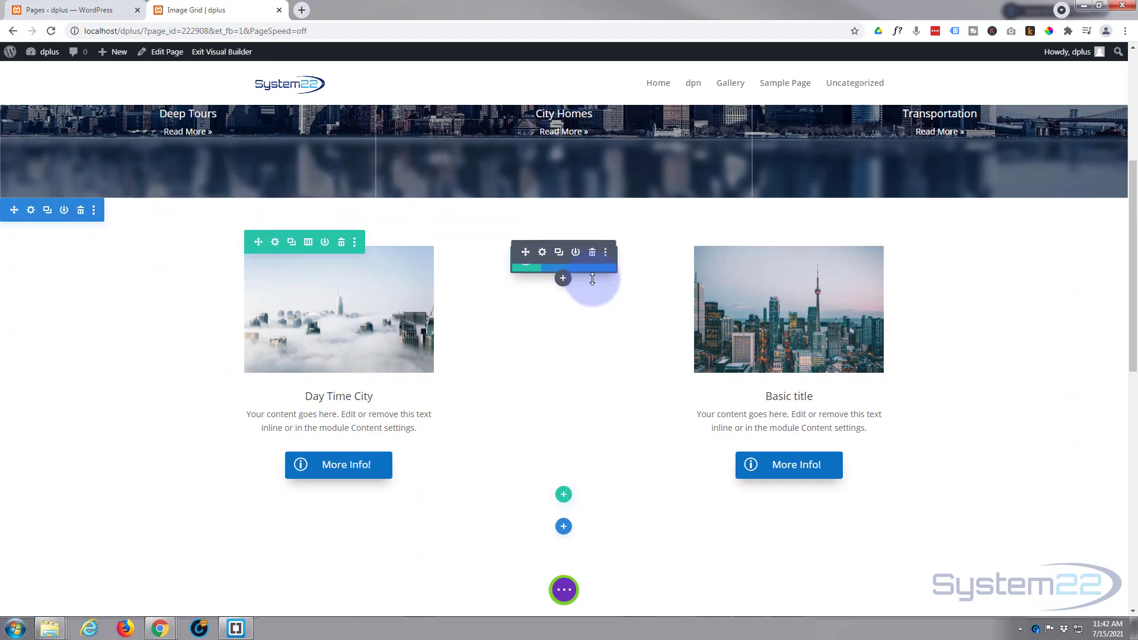
Open the Insert Module chooser for the now-empty middle column.
mouse_move(562, 267)
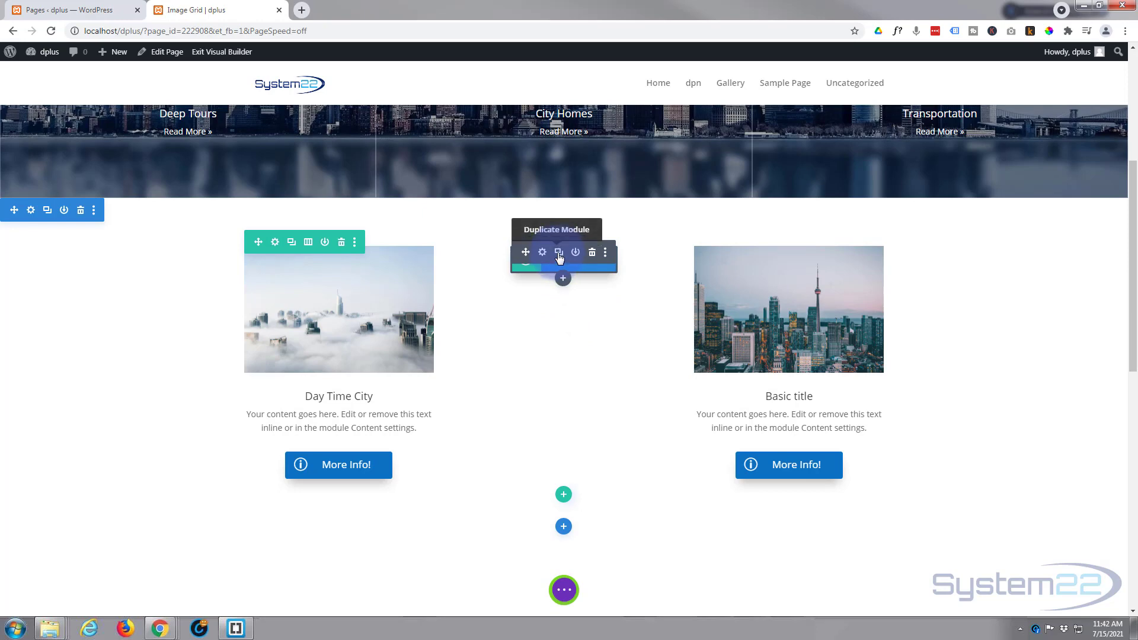
left_click(564, 284)
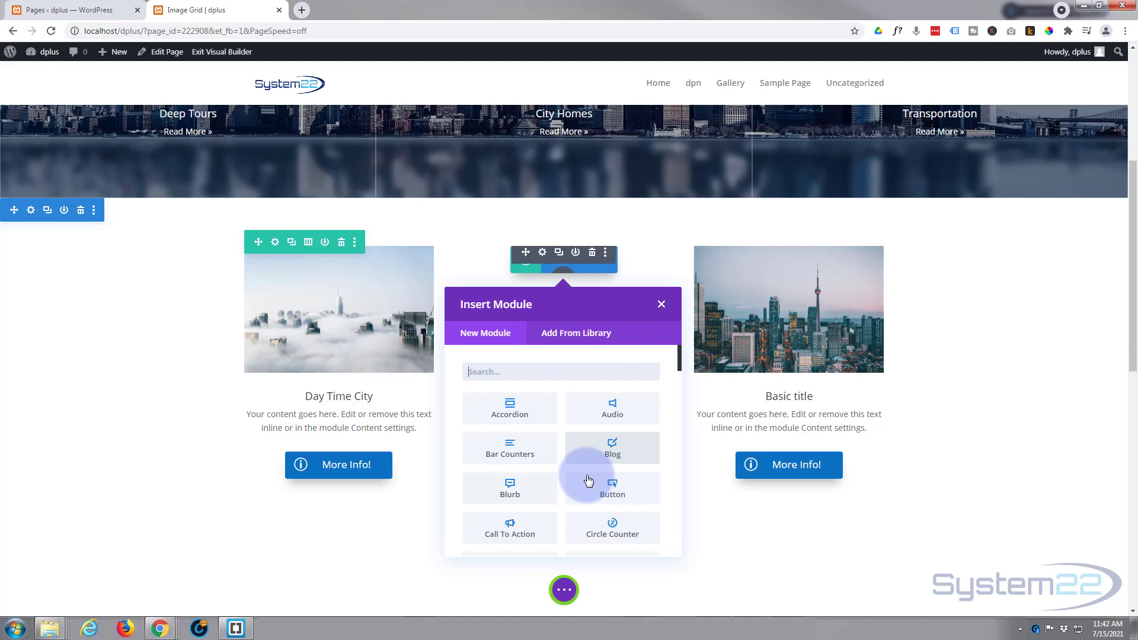
scroll(591, 477, "down", 1)
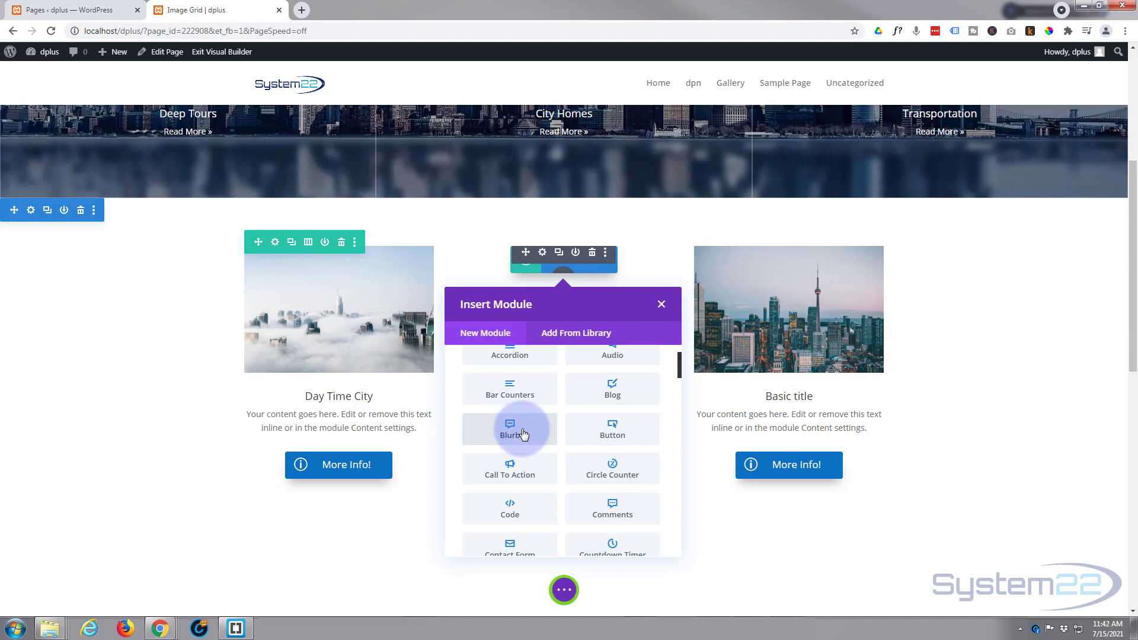
Insert a Blurb module in the middle column and title it 'My First Title'.
left_click(524, 435)
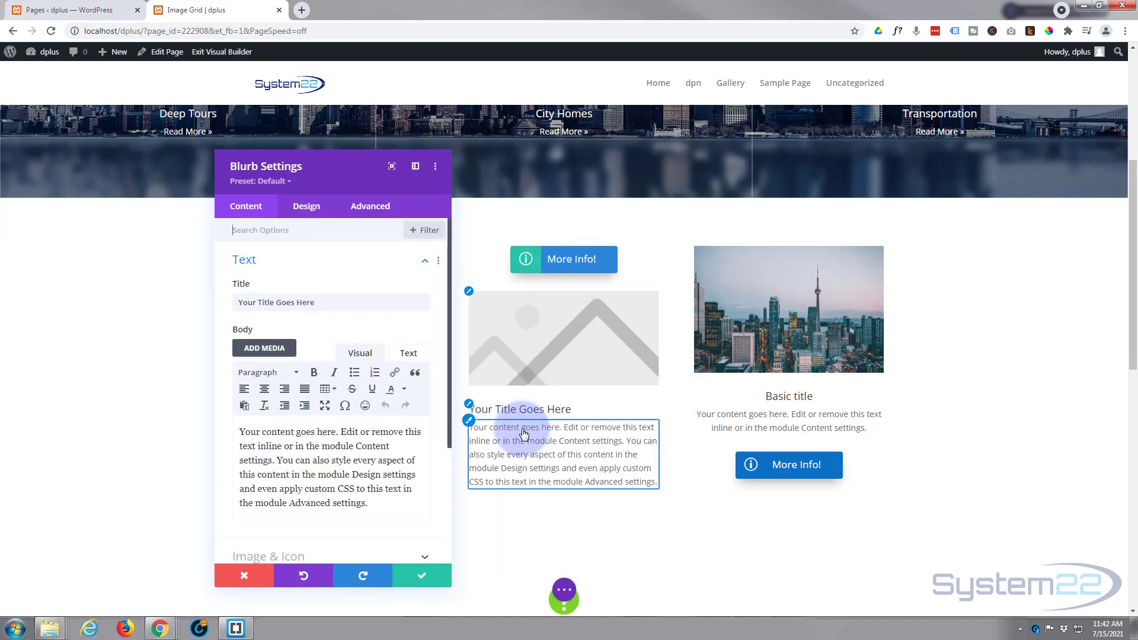
left_click(318, 303)
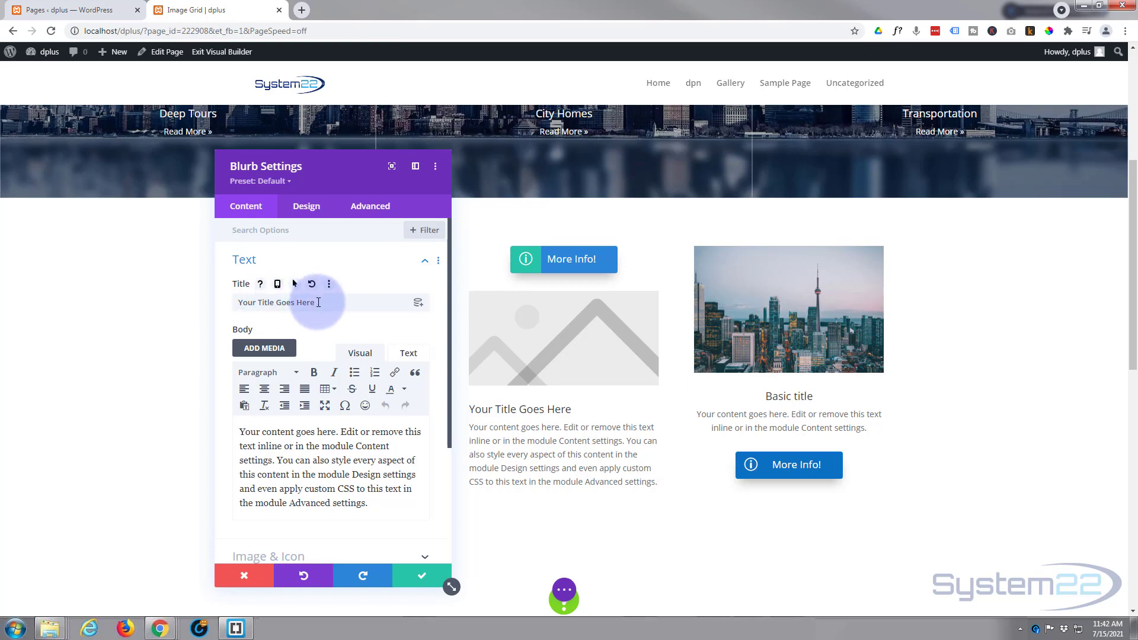
left_click_drag(319, 302, 237, 303)
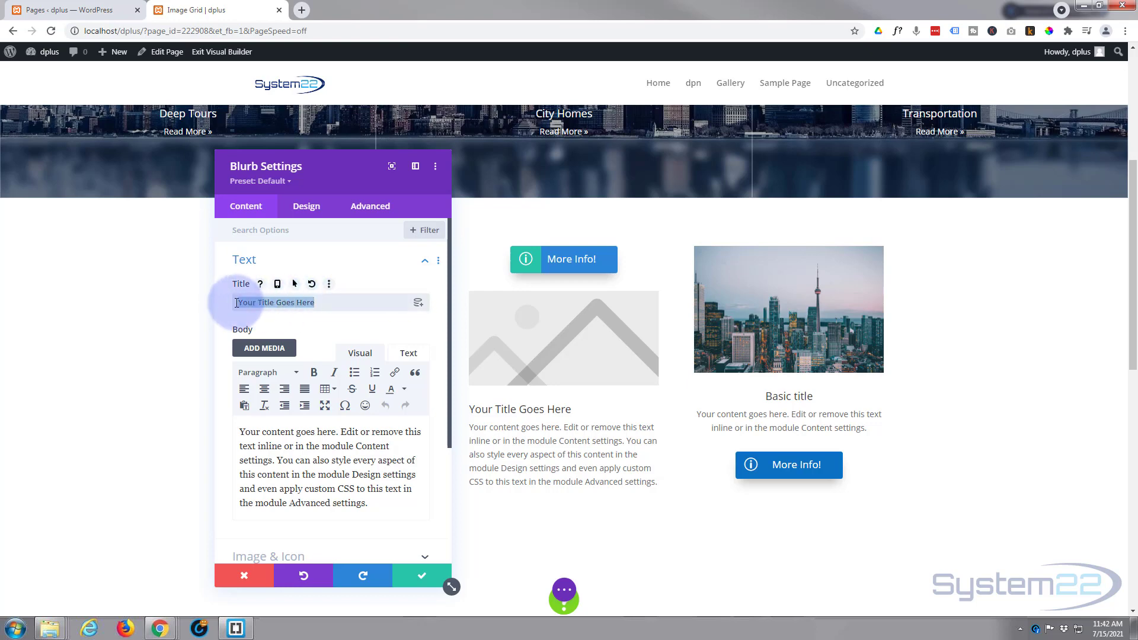
type("My ")
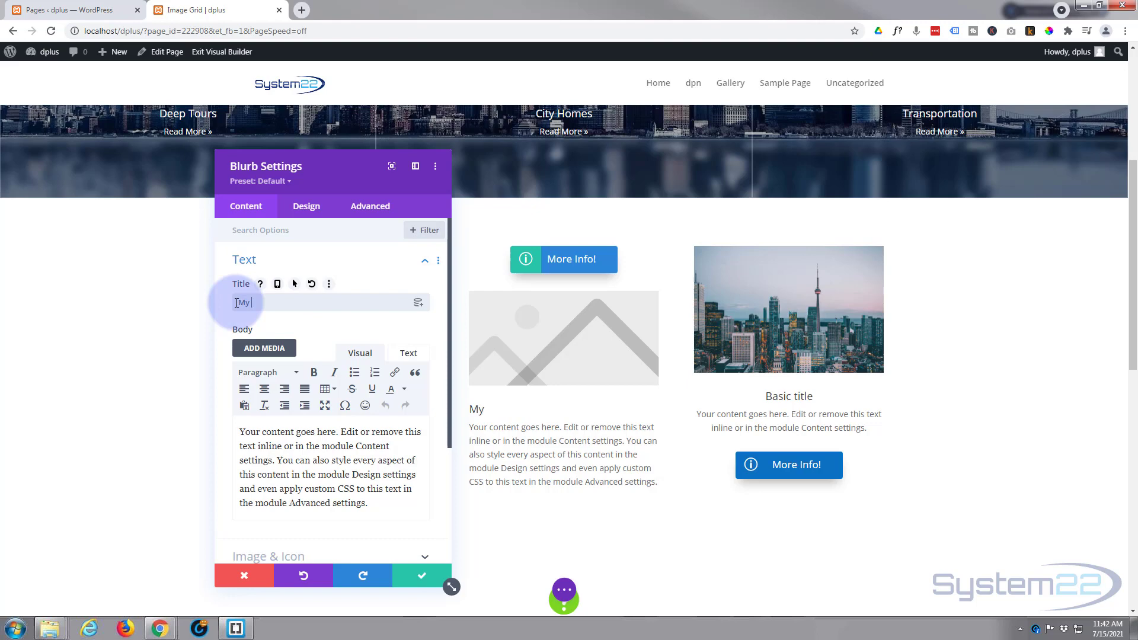
type("First Title")
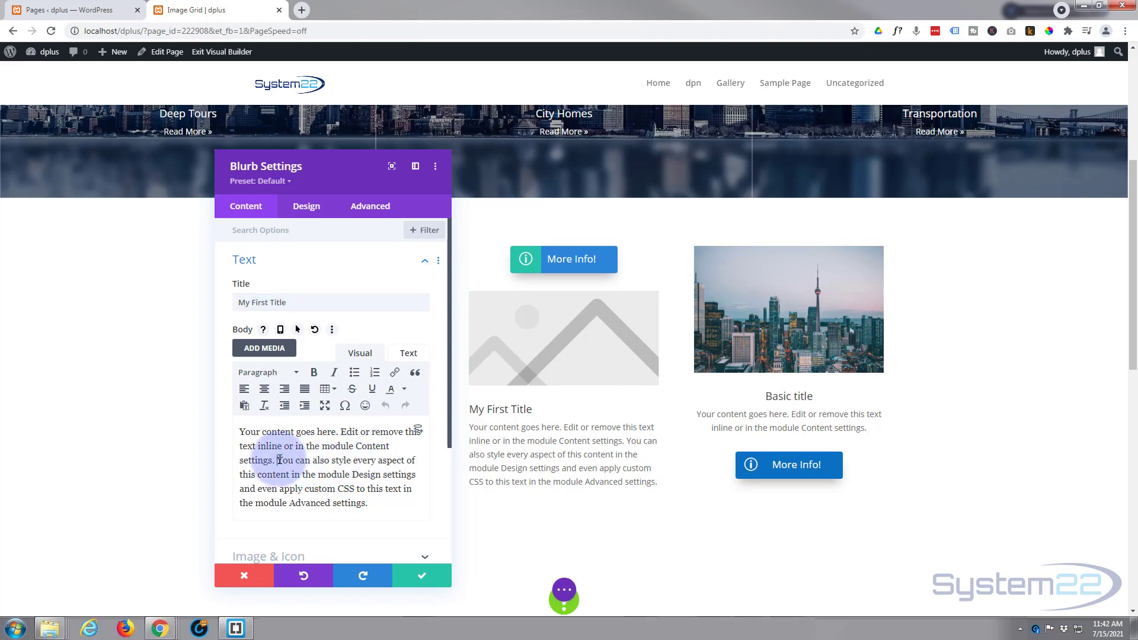
Delete the last two placeholder sentences from the blurb's body text.
left_click_drag(278, 461, 380, 504)
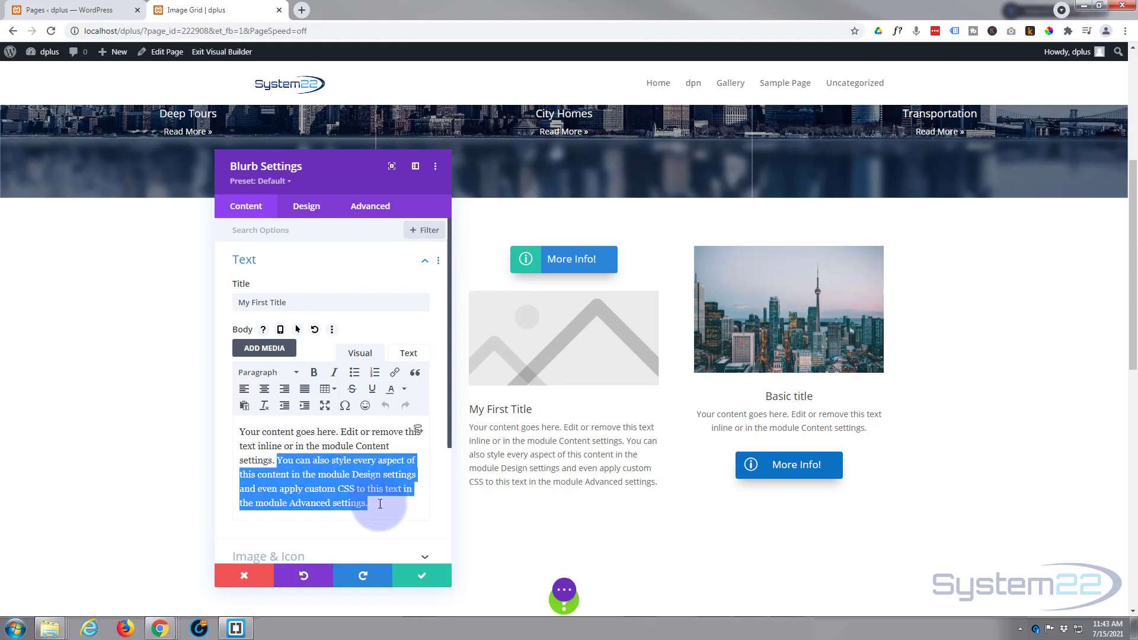
key("BackSpace")
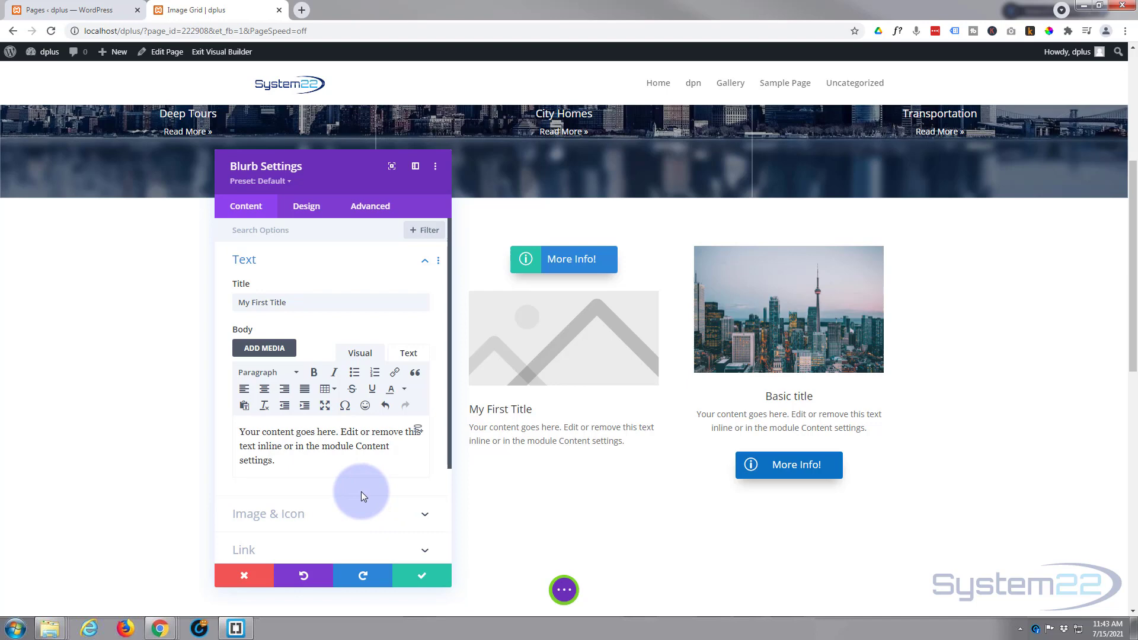
scroll(353, 471, "down", 2)
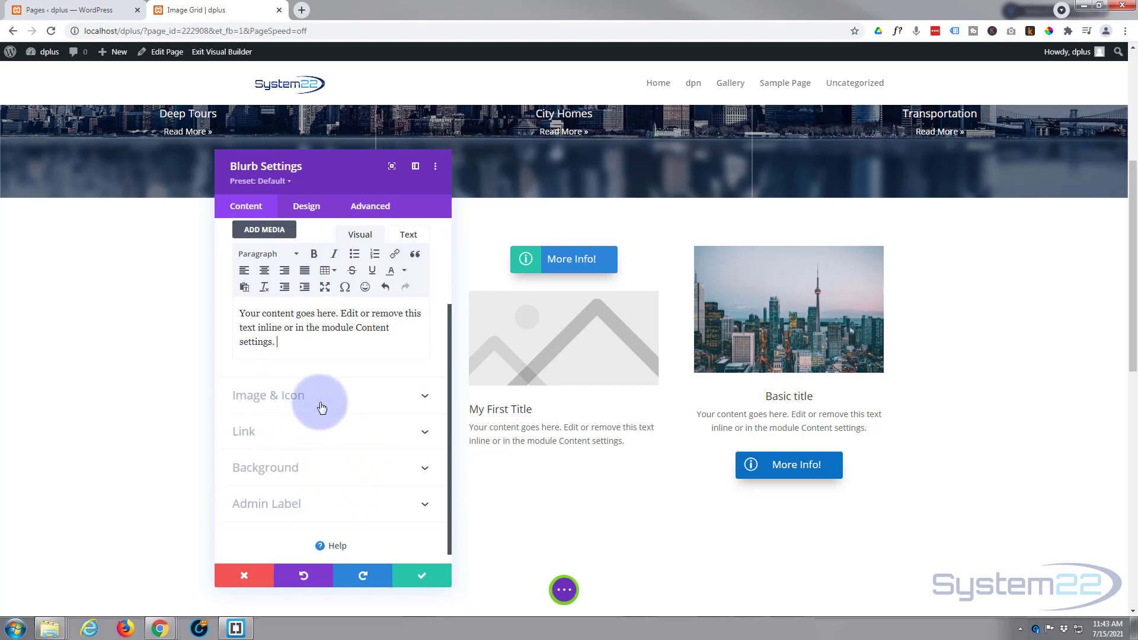
Set the blurb's image to the night-city photo u5.jpg from the Media Library.
left_click(322, 399)
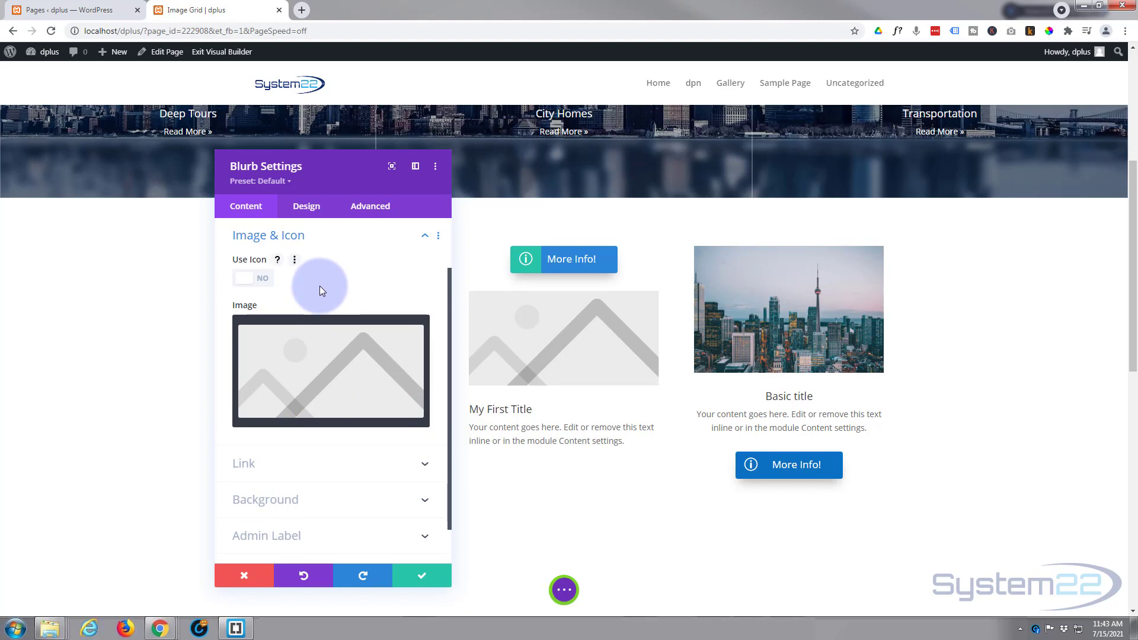
left_click(292, 364)
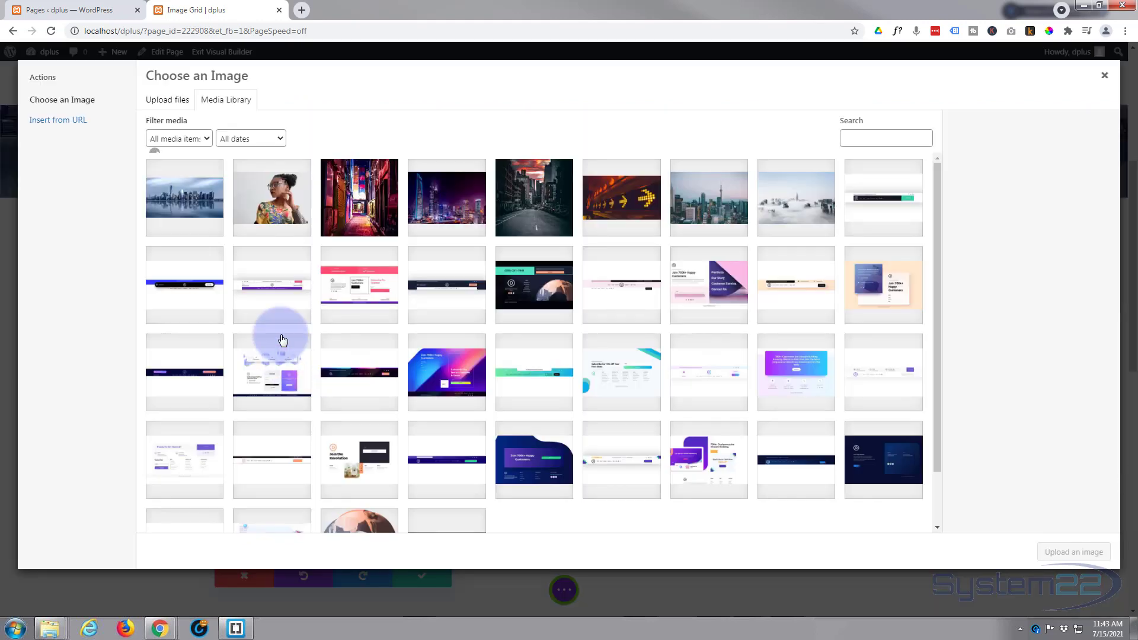
left_click(445, 207)
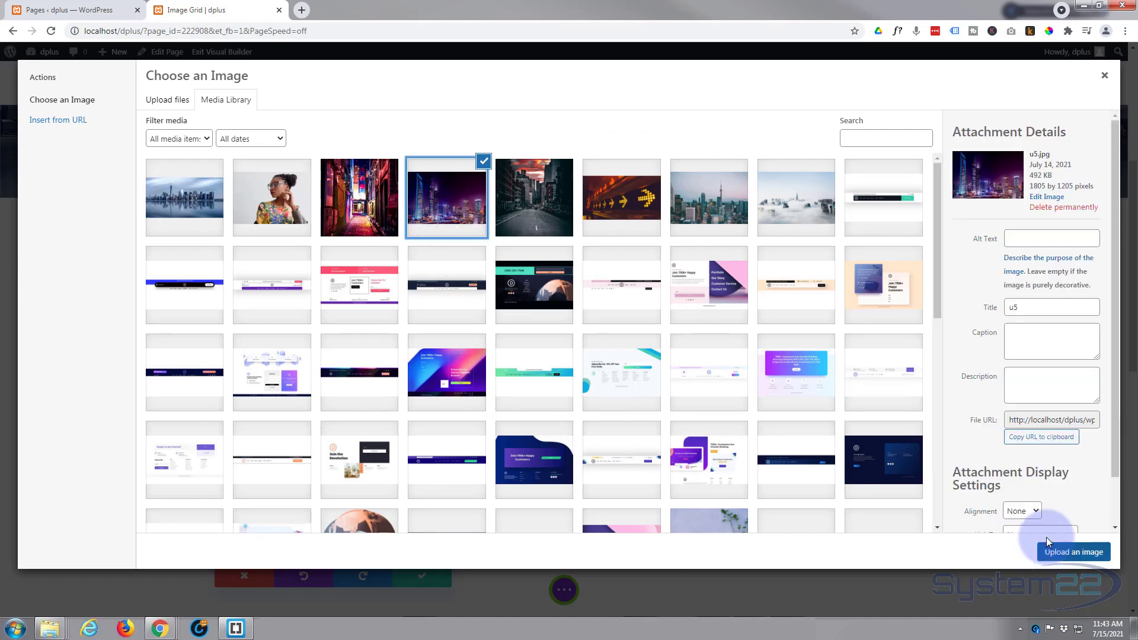
left_click(1071, 554)
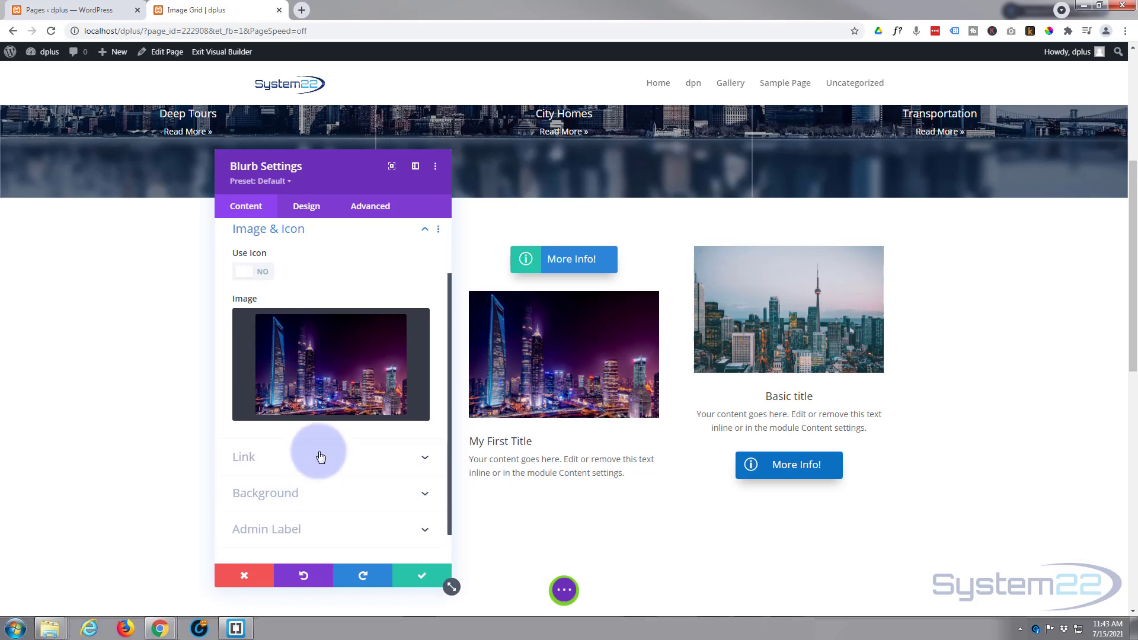
Expand the blurb's Link options and keep Module Link Target as In The Same Window.
scroll(320, 457, "down", 1)
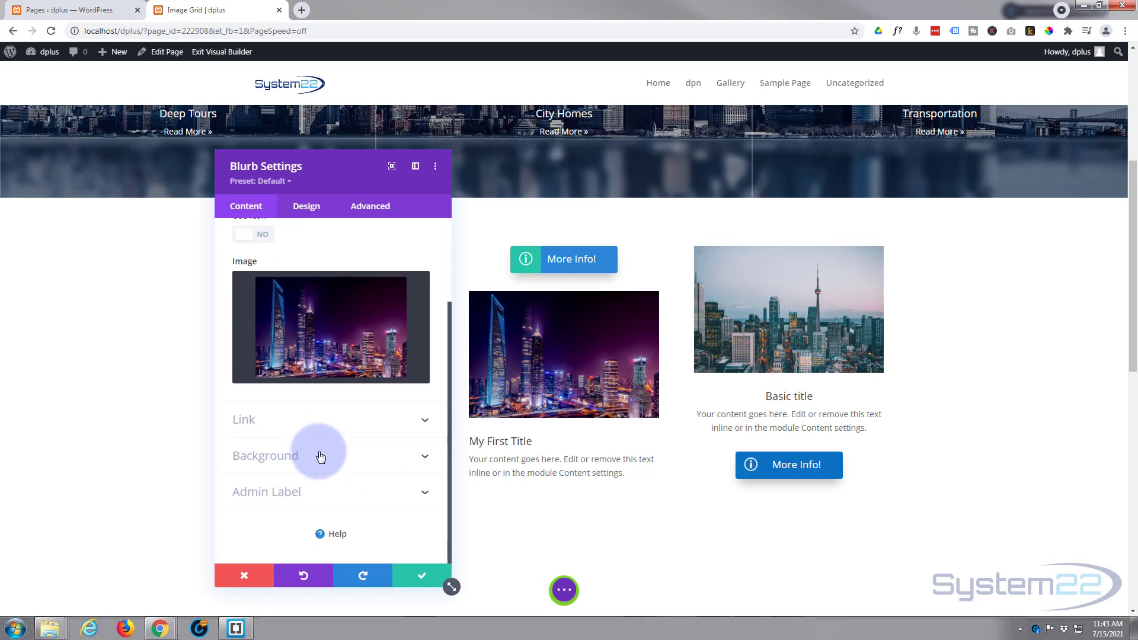
left_click(283, 428)
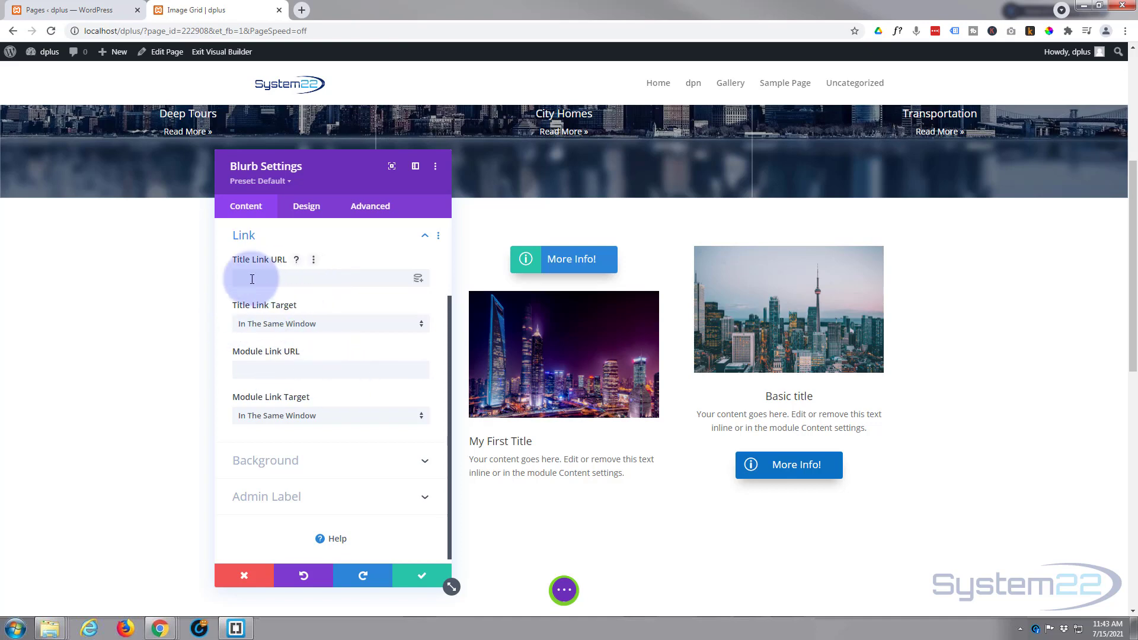
left_click(281, 372)
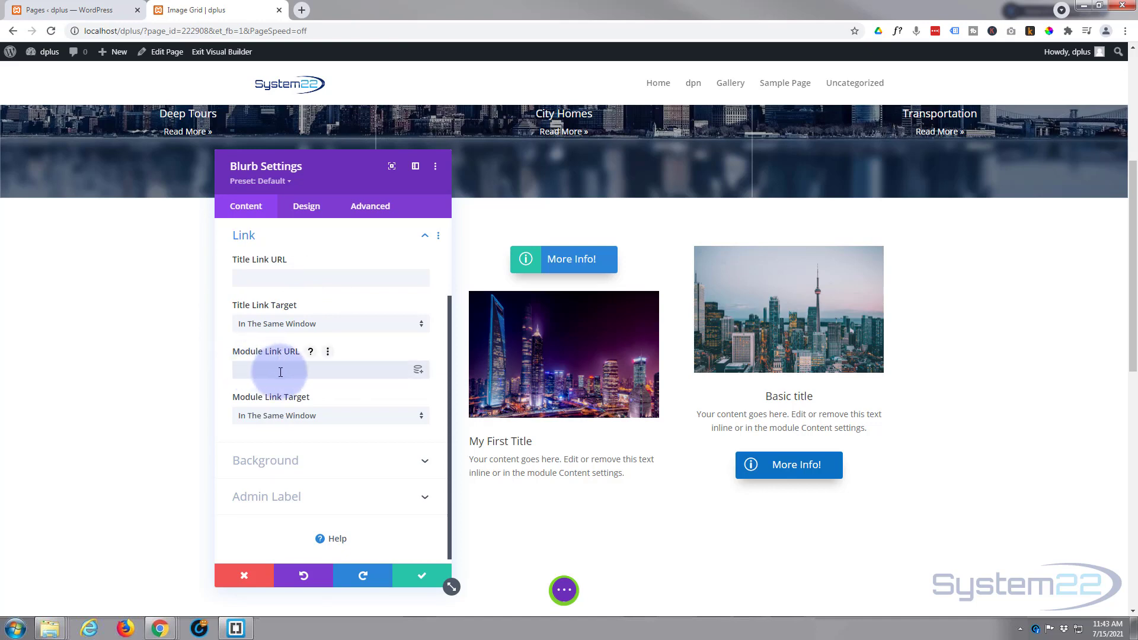
left_click(270, 418)
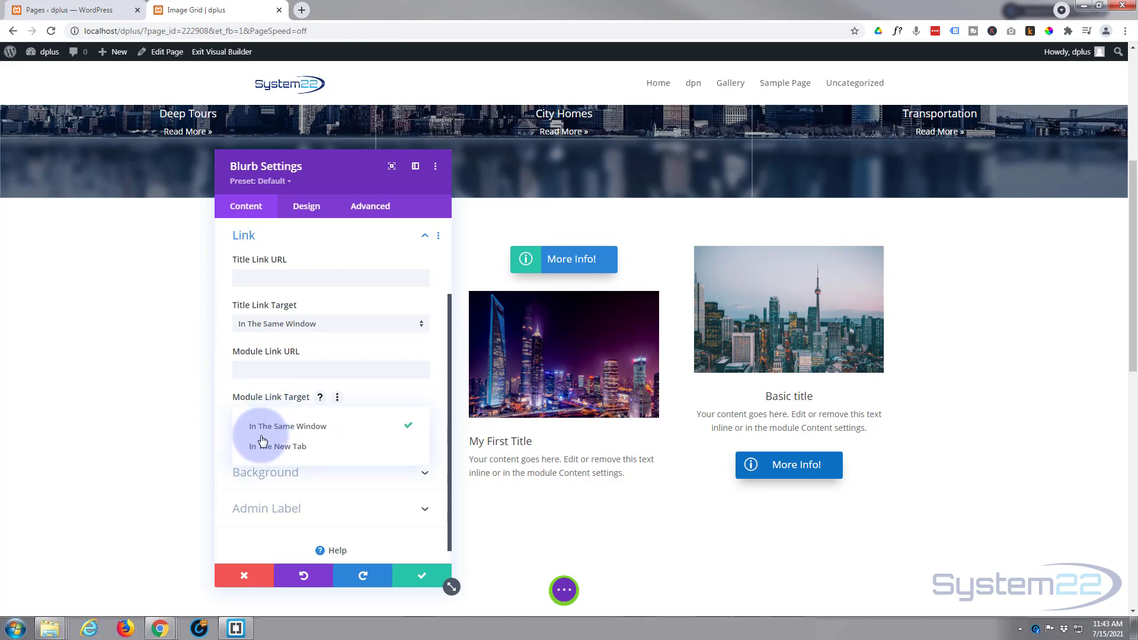
left_click(222, 408)
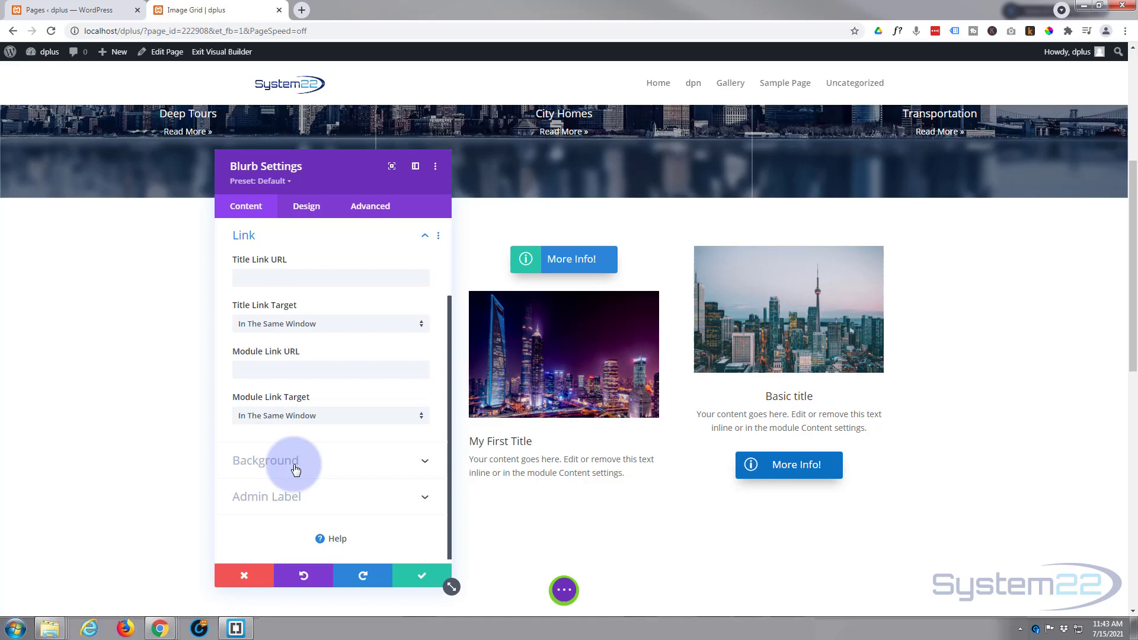
Center-align the blurb's text in its Design settings, then save and close.
left_click(306, 205)
left_click_drag(357, 177, 300, 160)
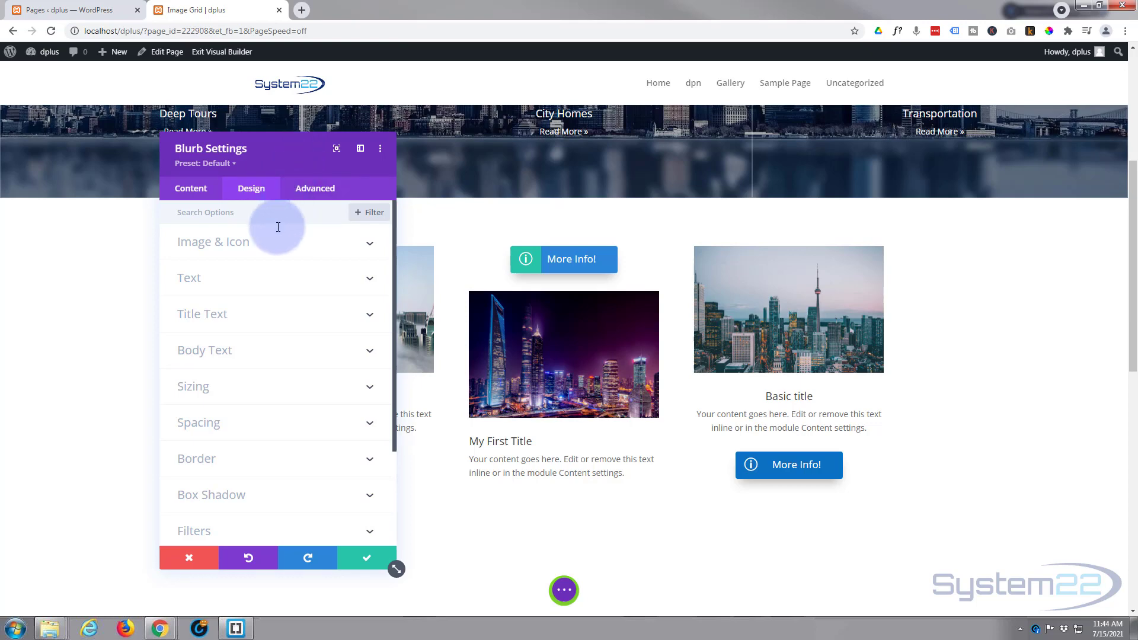
left_click(232, 288)
left_click(254, 267)
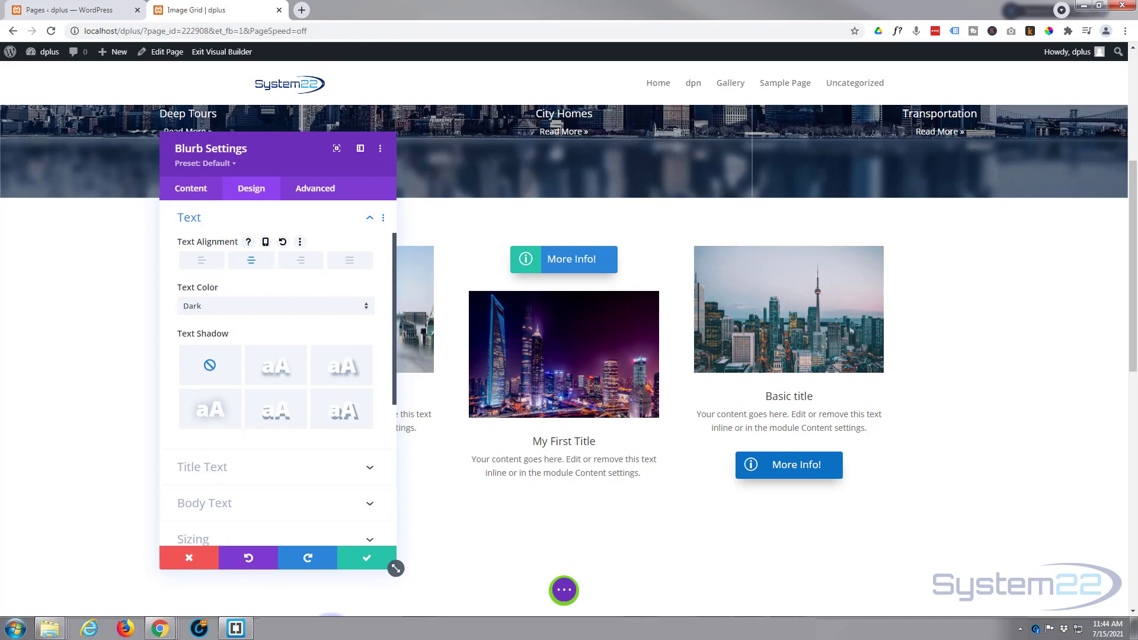
left_click(371, 558)
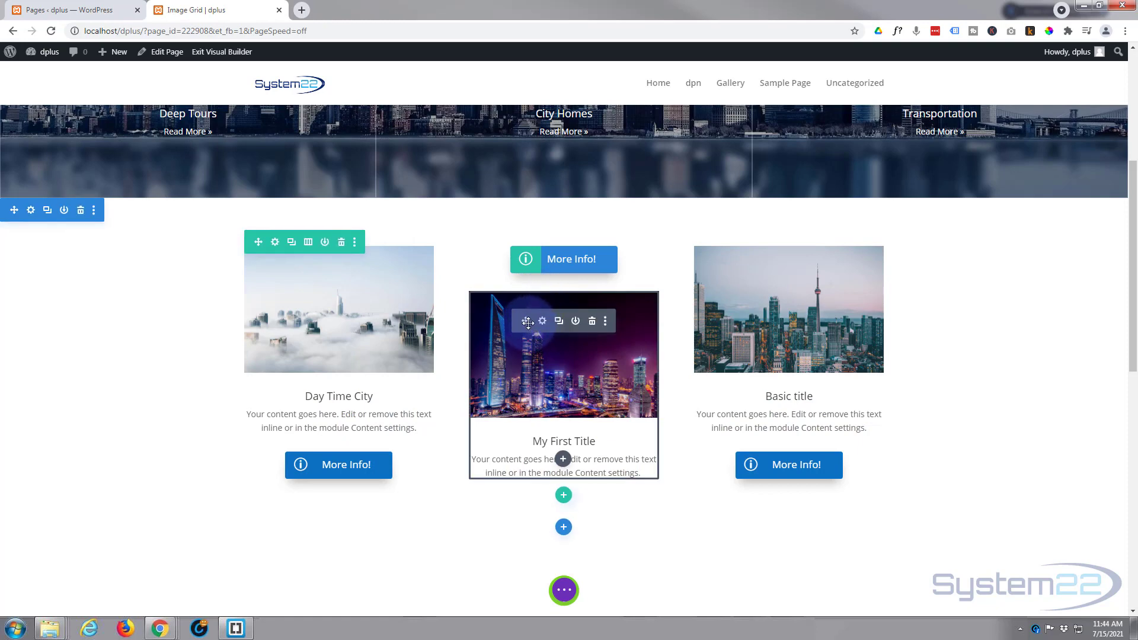
Move the blurb above the More Info button and reopen its Blurb Settings.
mouse_move(529, 300)
left_mouse_down()
mouse_move(536, 233)
mouse_move(533, 279)
left_mouse_up()
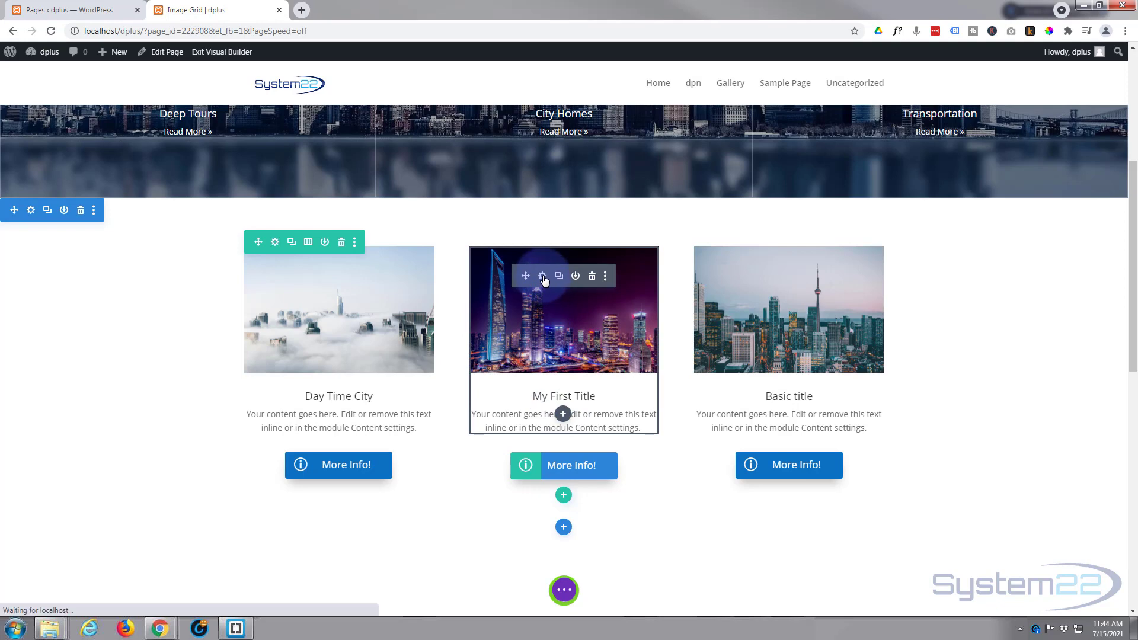
left_click(543, 276)
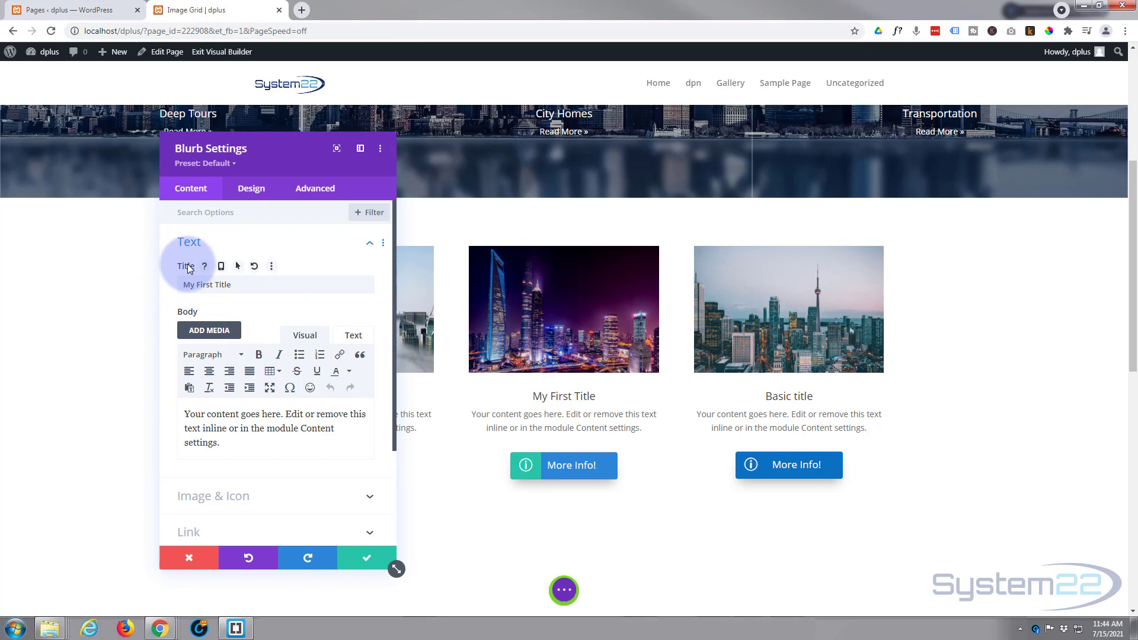
Enable hover options on the title and set its hover value to 'Cloud City'.
left_click(241, 267)
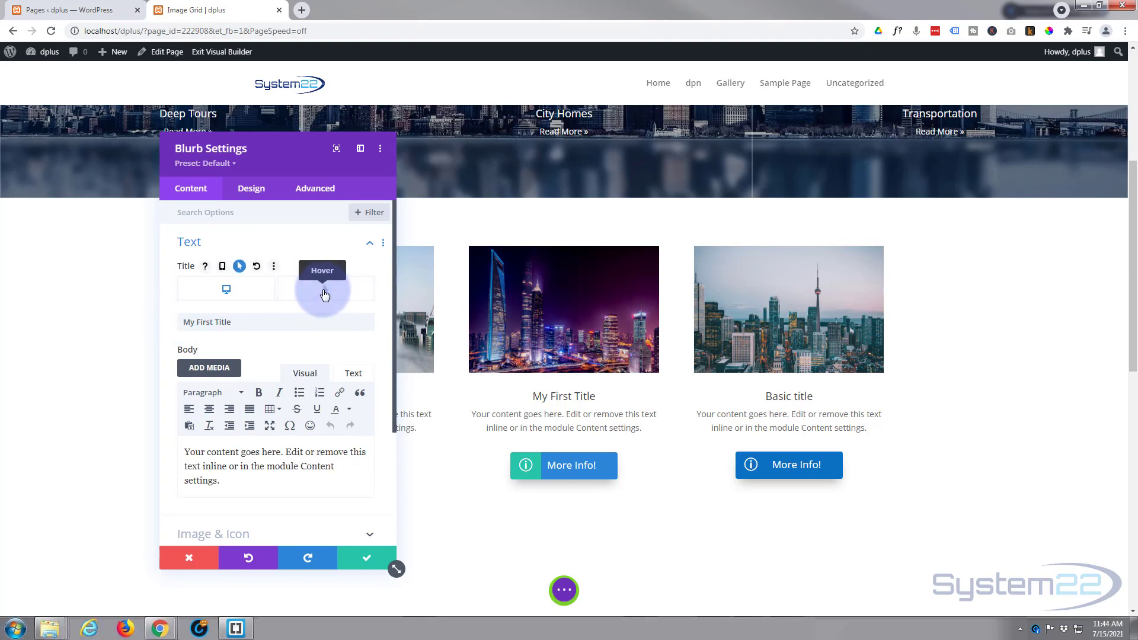
left_click(325, 295)
left_click(240, 322)
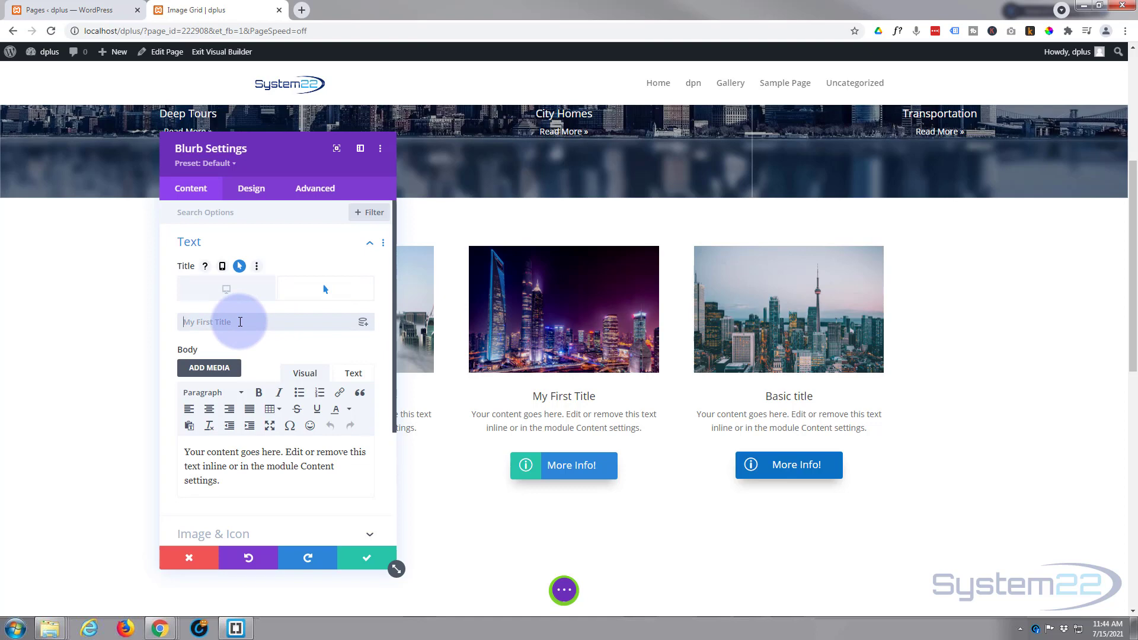
type("Cloud")
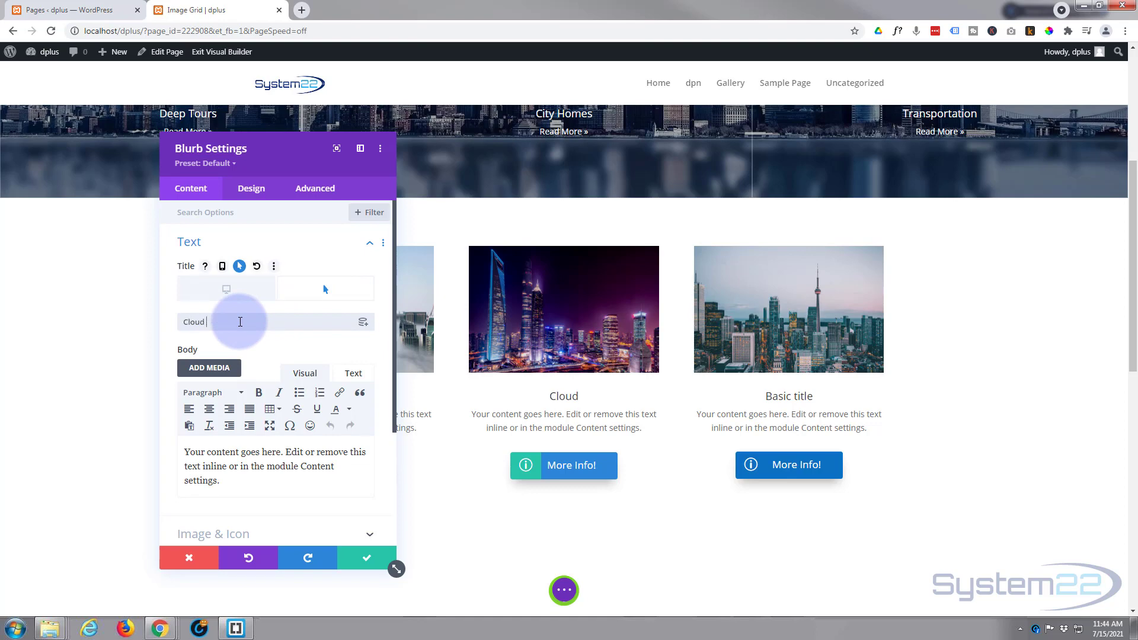
type(" City")
scroll(240, 322, "down", 2)
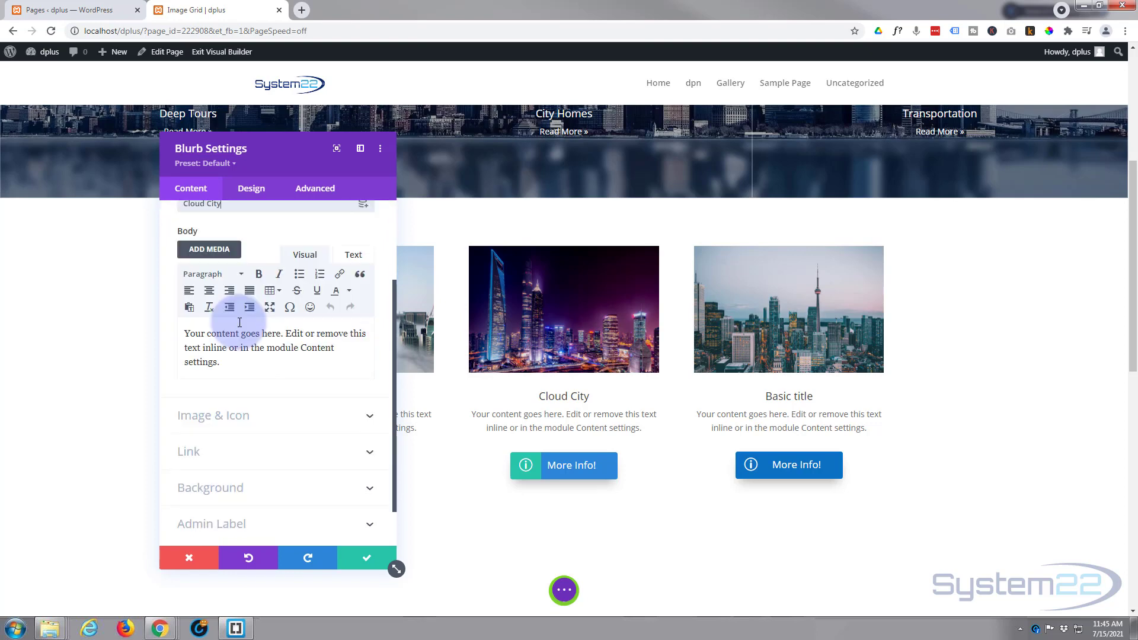
Set the hover body to 'You can also style every aspect of this content in the module Design settings.'.
scroll(235, 285, "up", 1)
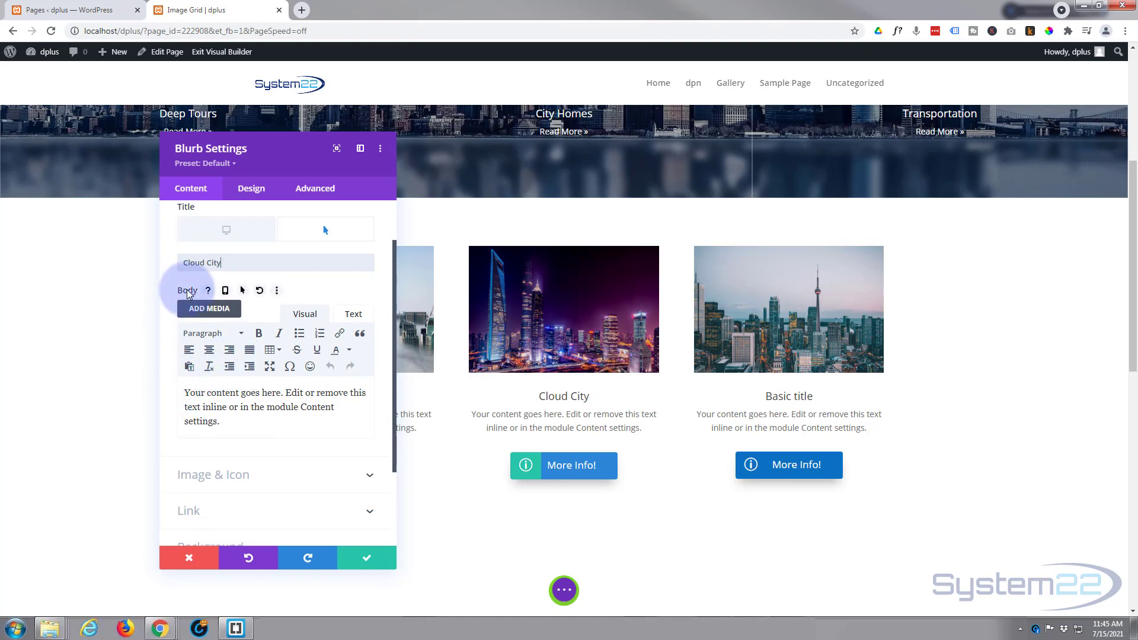
left_click(241, 291)
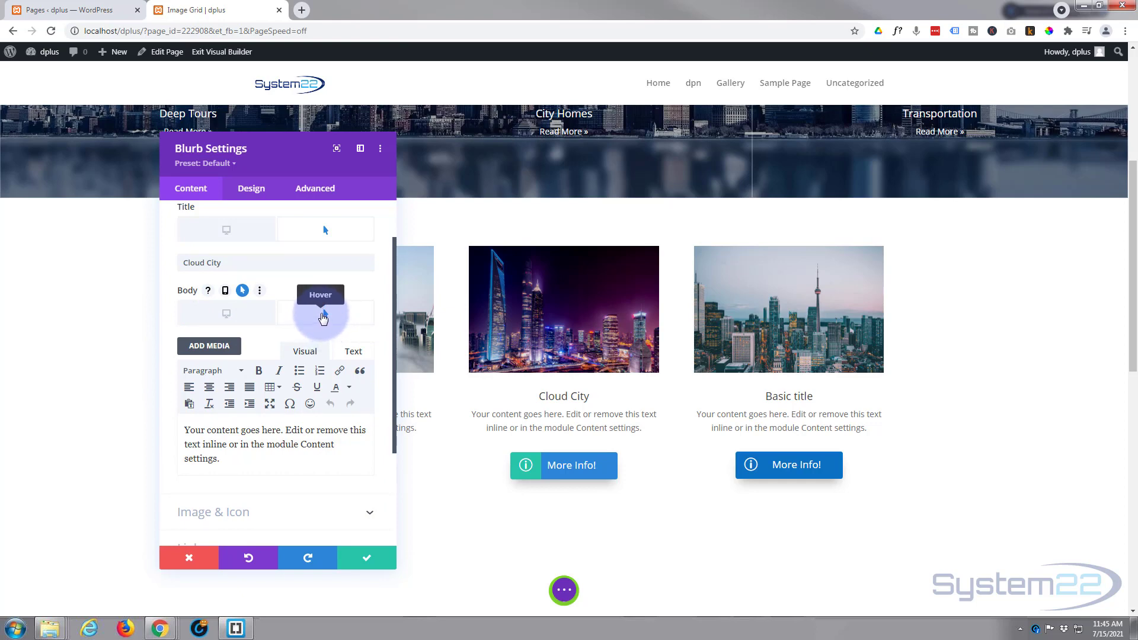
left_click_drag(229, 457, 181, 429)
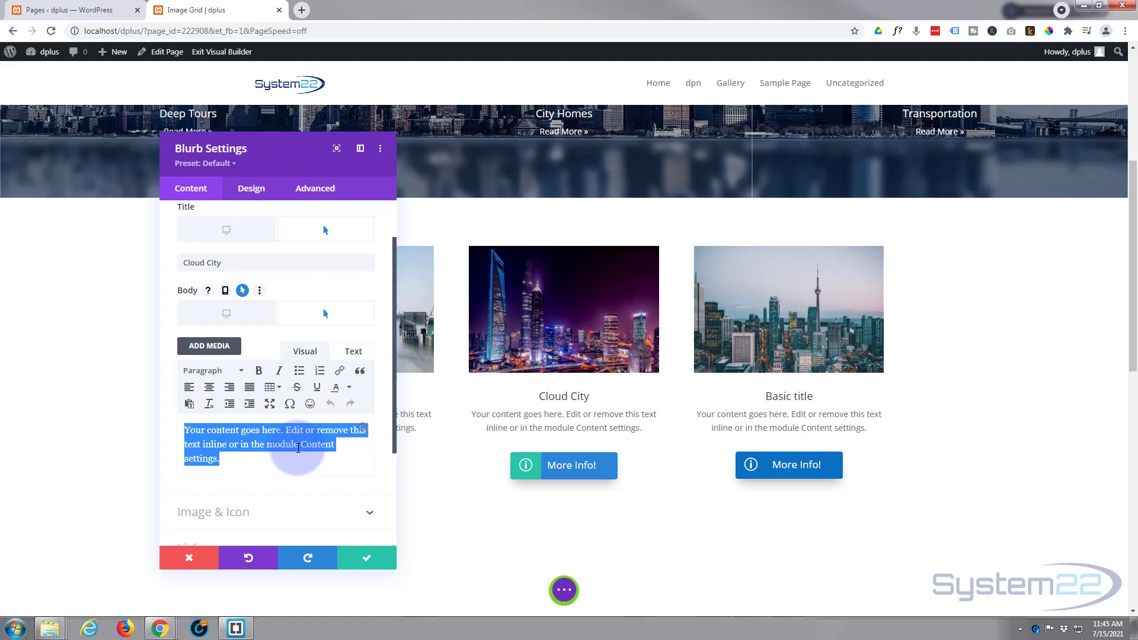
type("You can also style every aspect of this content in the module Design settings and even apply custom CSS to this text in the module Advanced settings.")
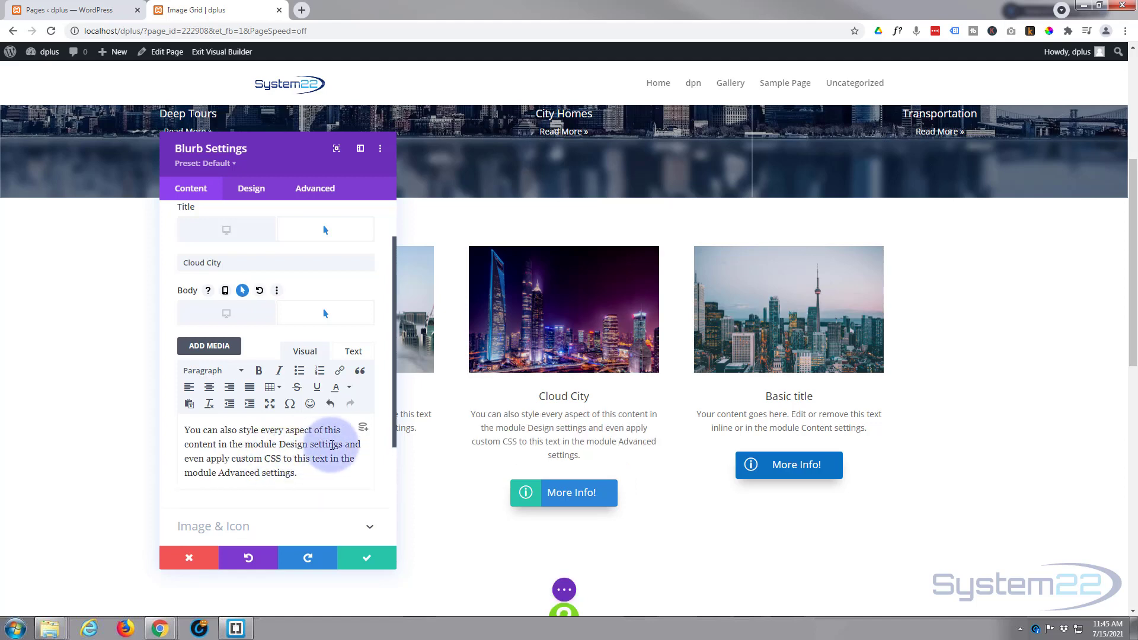
left_click_drag(344, 445, 358, 480)
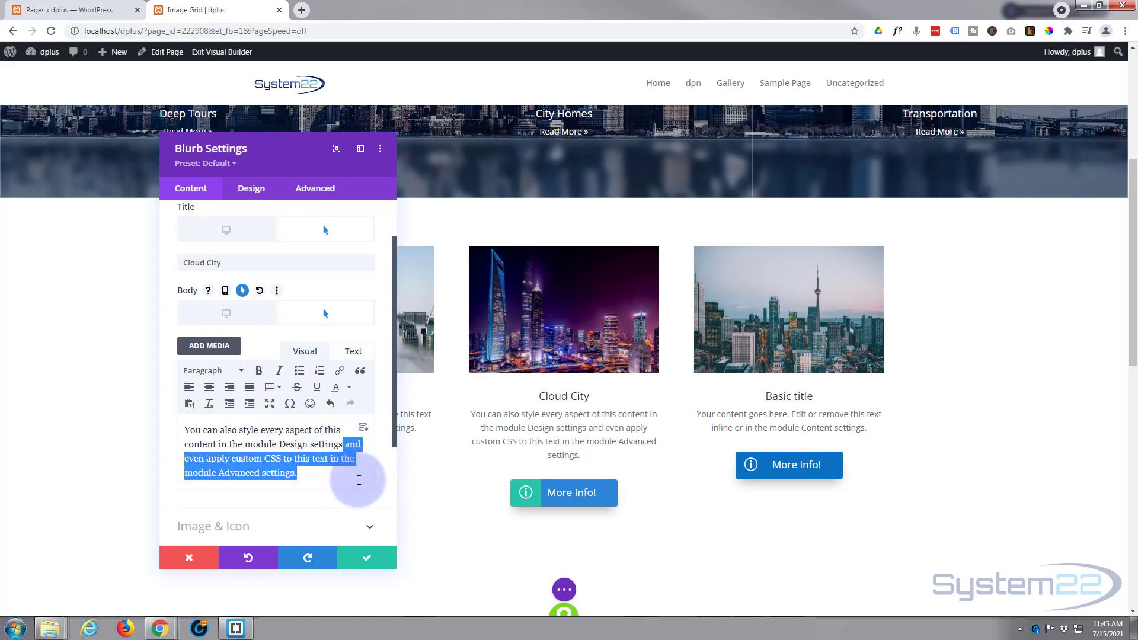
key("BackSpace")
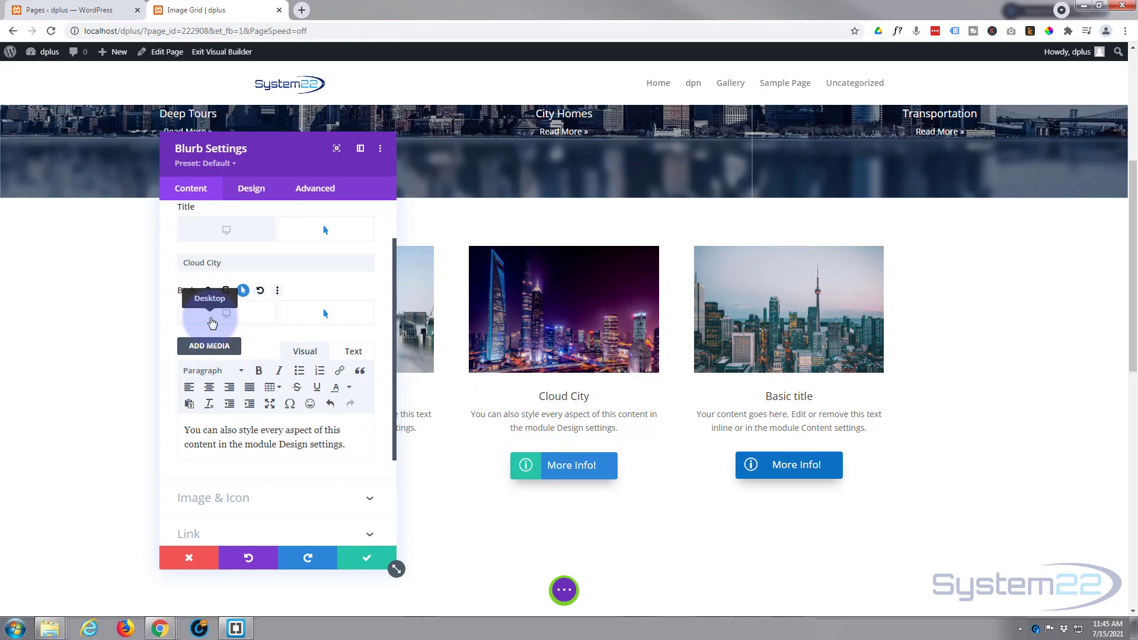
Compare the Body's Desktop and Hover values, finishing on the Desktop version.
left_click(213, 322)
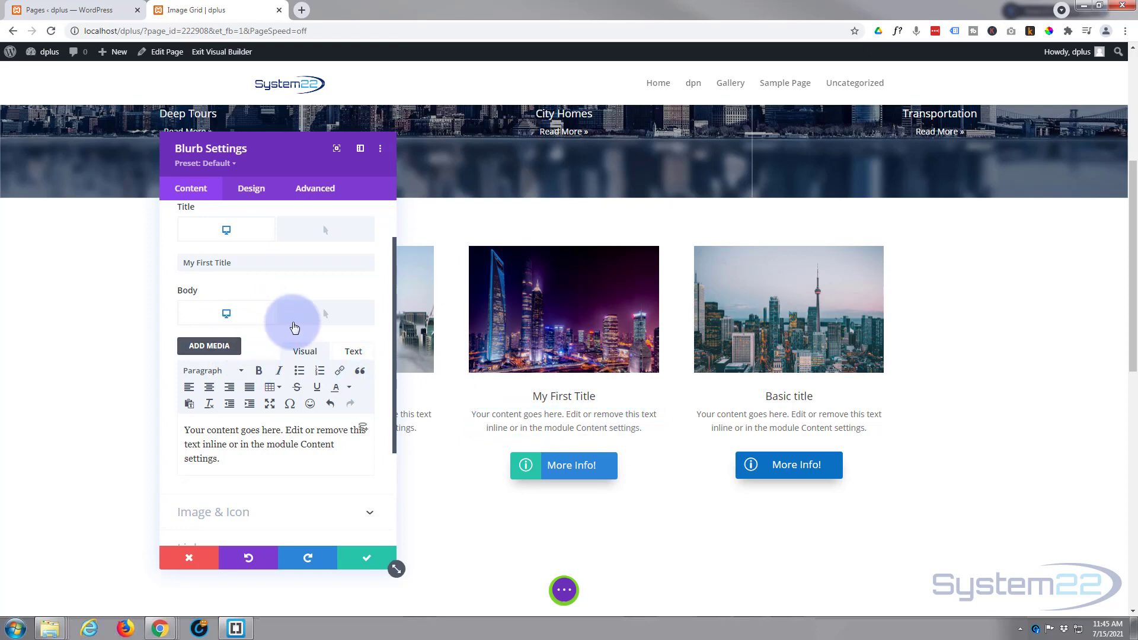
left_click(318, 321)
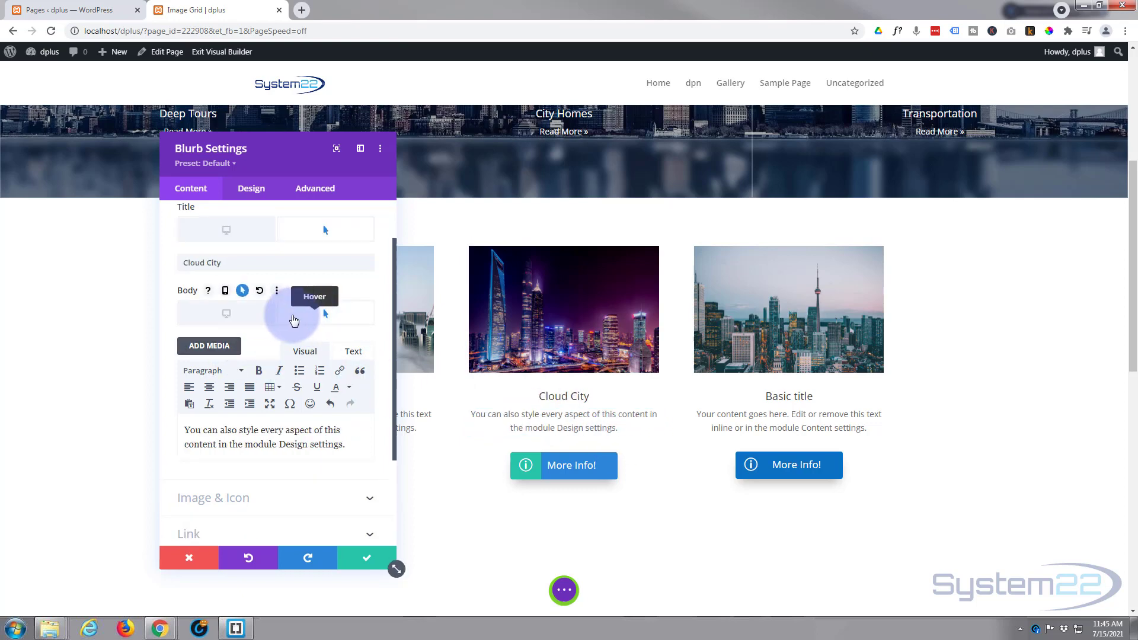
left_click(249, 319)
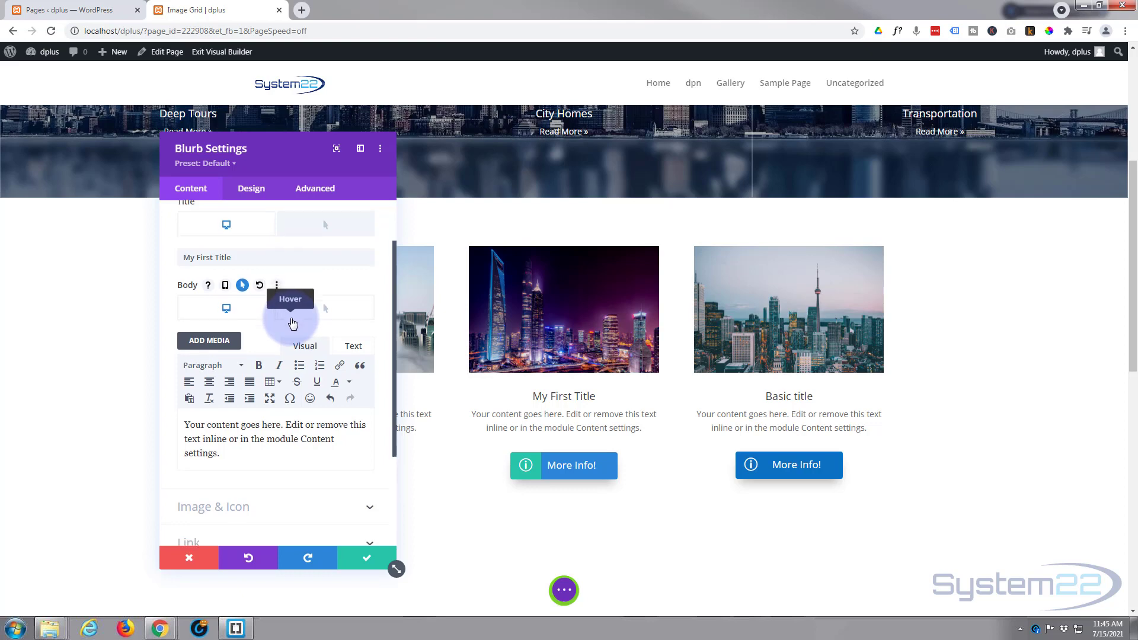
Enable hover options on the blurb image and set the hover image to the foggy u1-scaled.jpg photo.
scroll(292, 324, "down", 3)
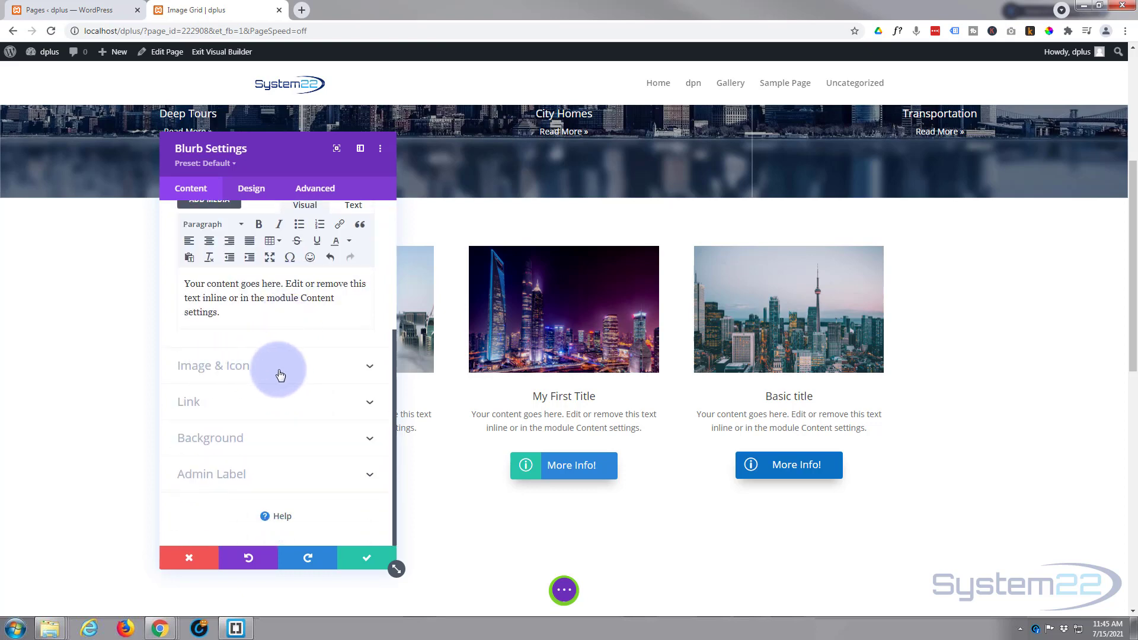
left_click(281, 375)
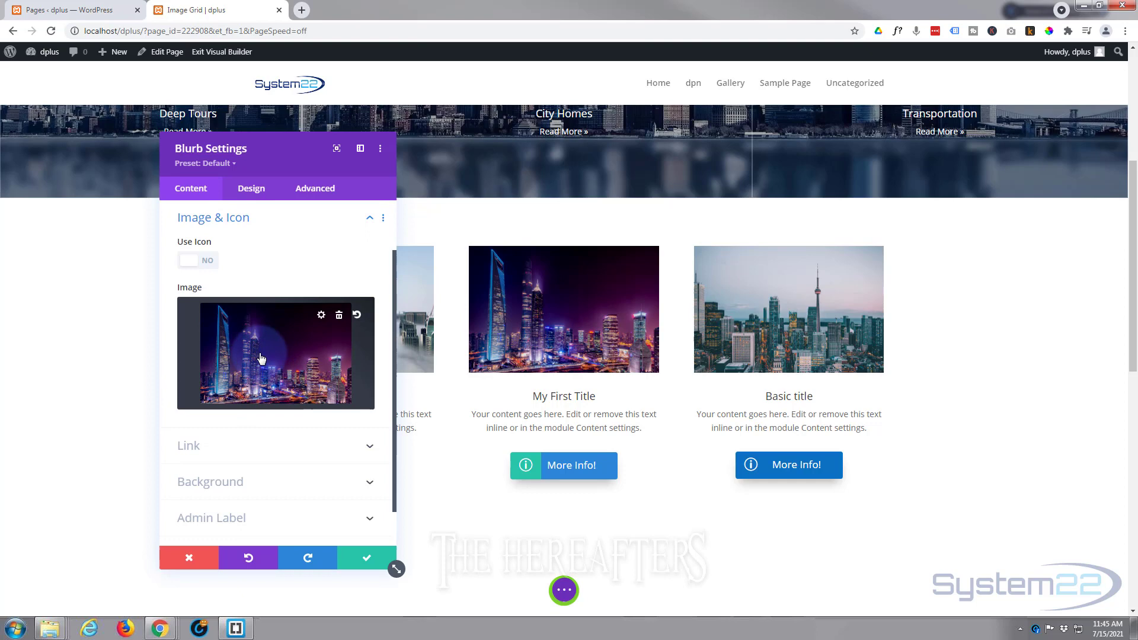
scroll(163, 415, "up", 1)
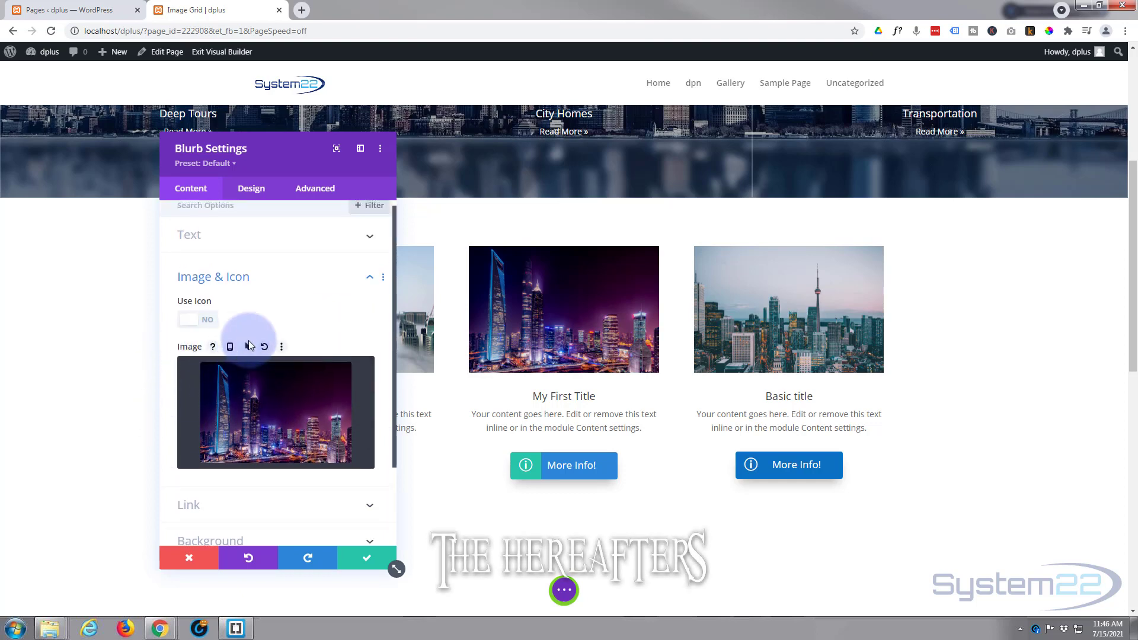
left_click(248, 348)
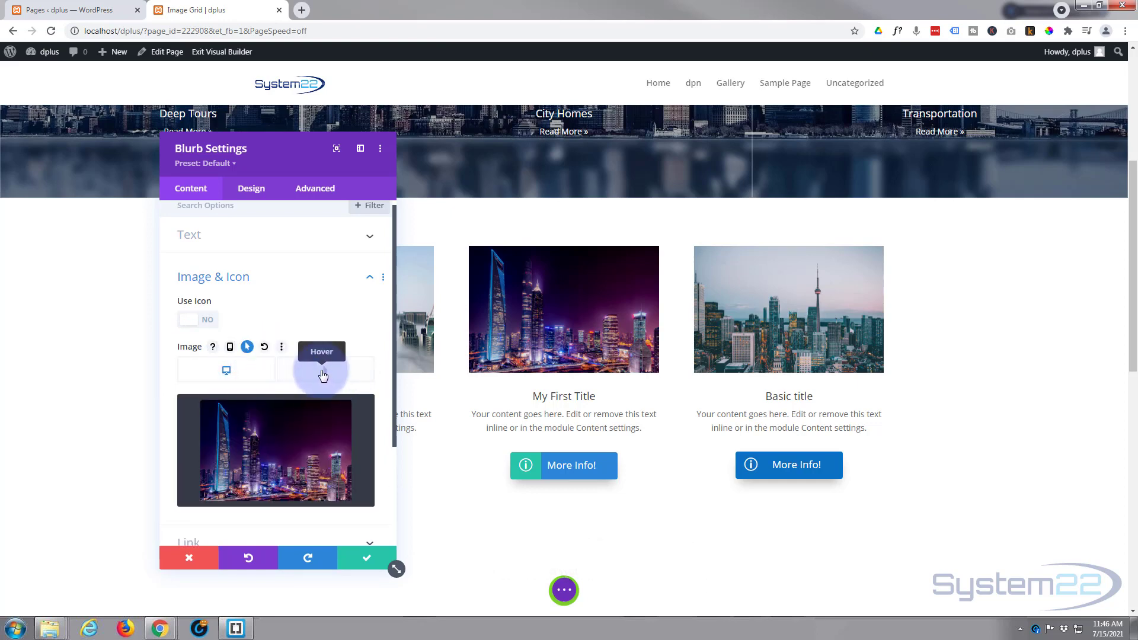
left_click(325, 374)
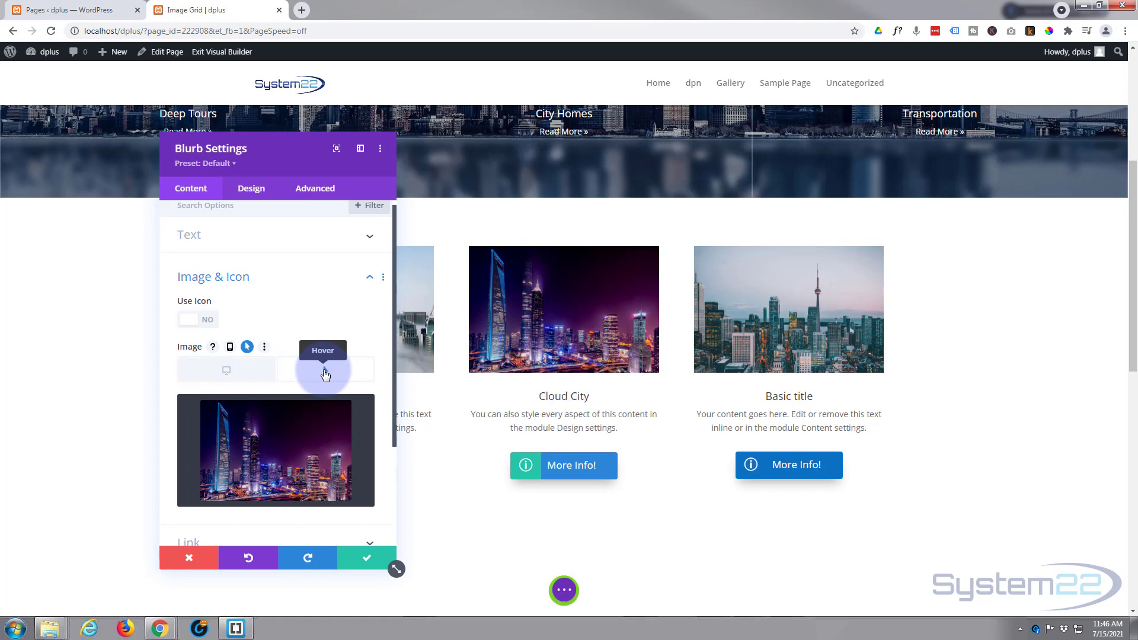
left_click(300, 462)
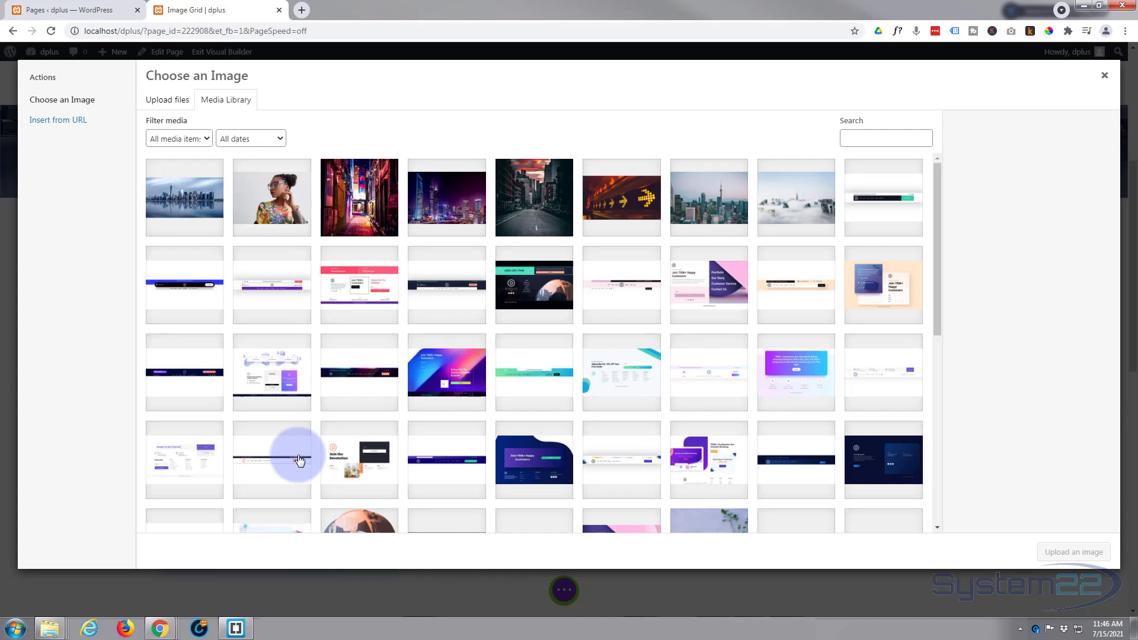
left_click(800, 207)
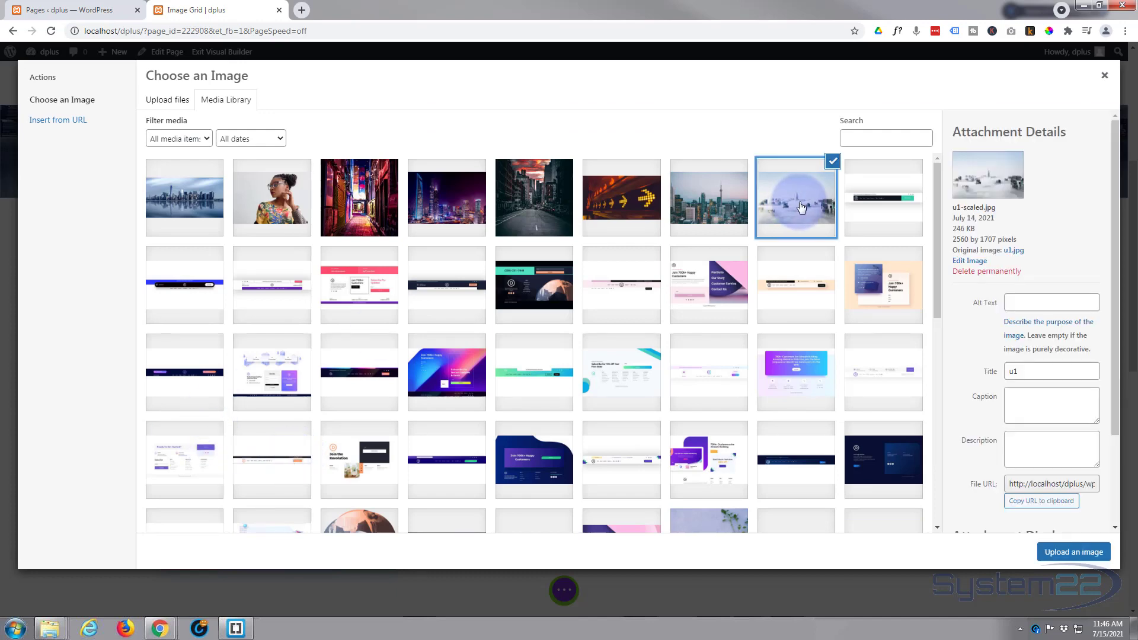
left_click(1089, 553)
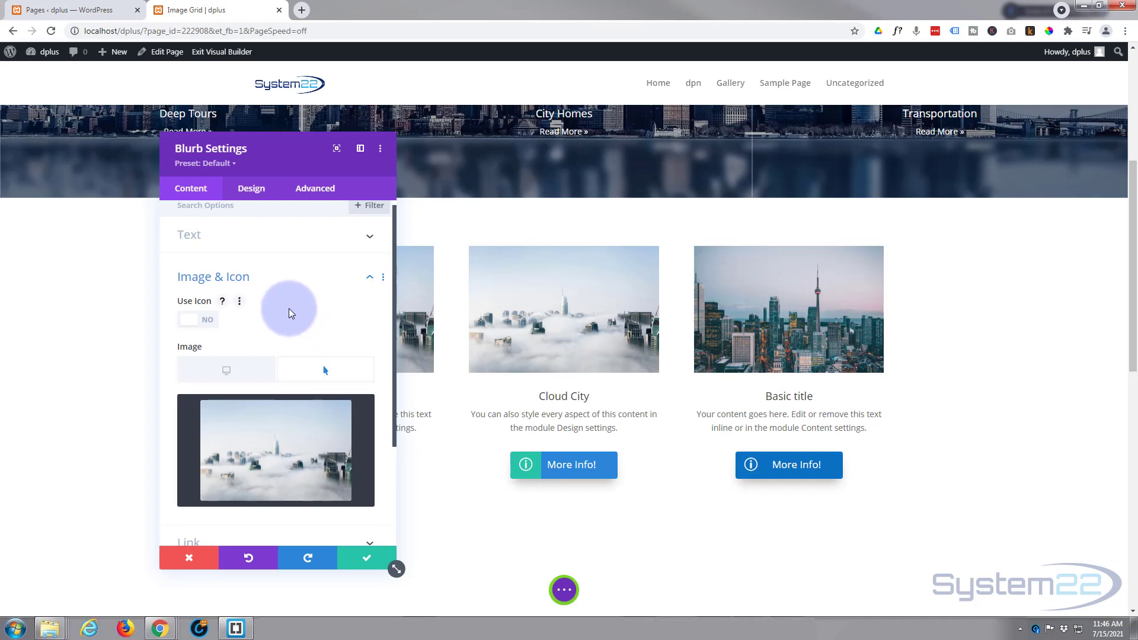
scroll(290, 309, "down", 2)
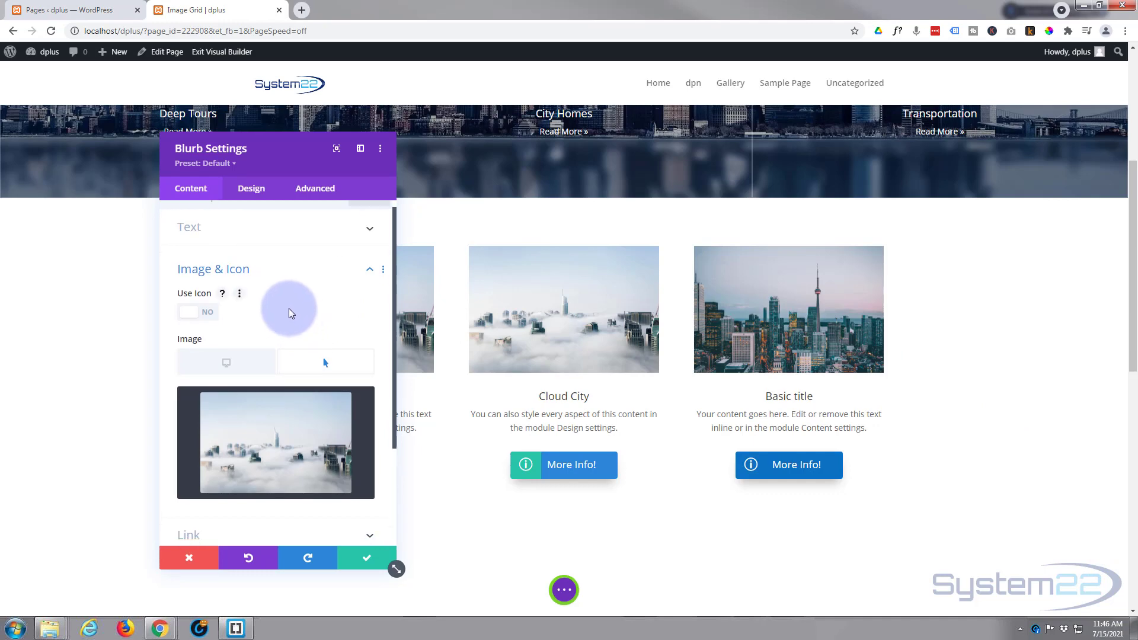
Confirm the blurb edits, save the Image Grid page as a draft, and exit the Visual Builder.
left_click(368, 559)
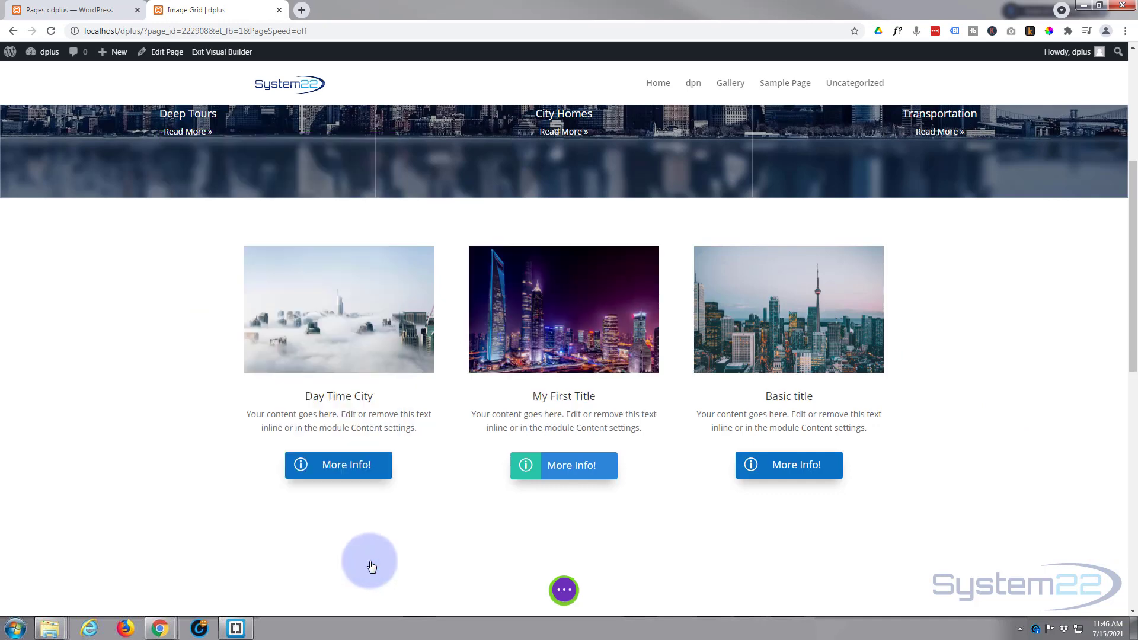
left_click(565, 593)
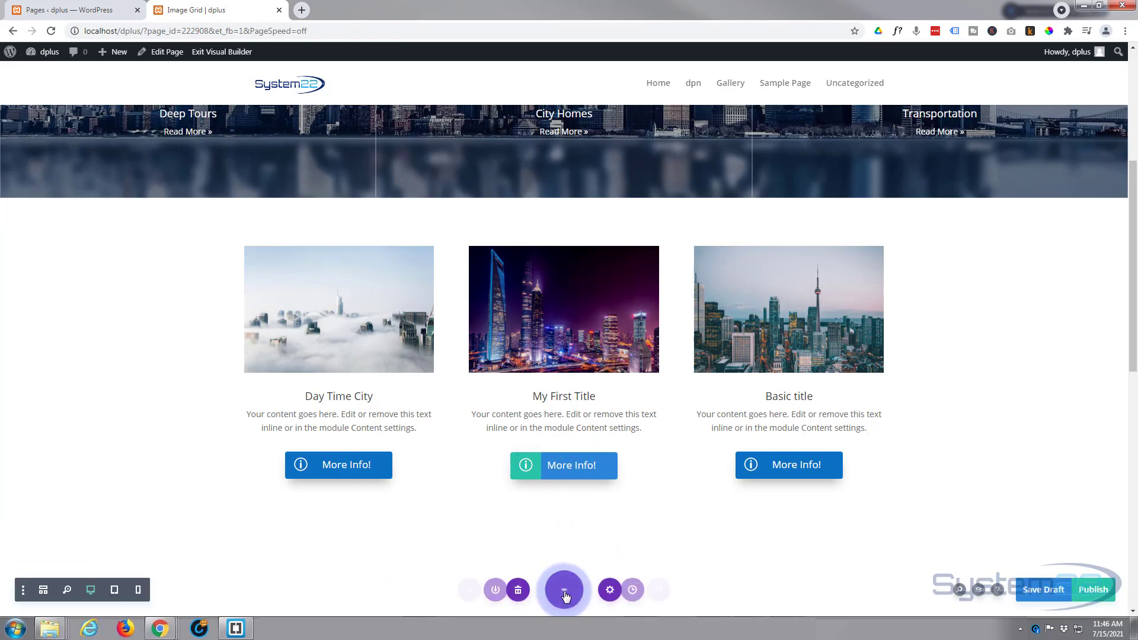
left_click(1036, 593)
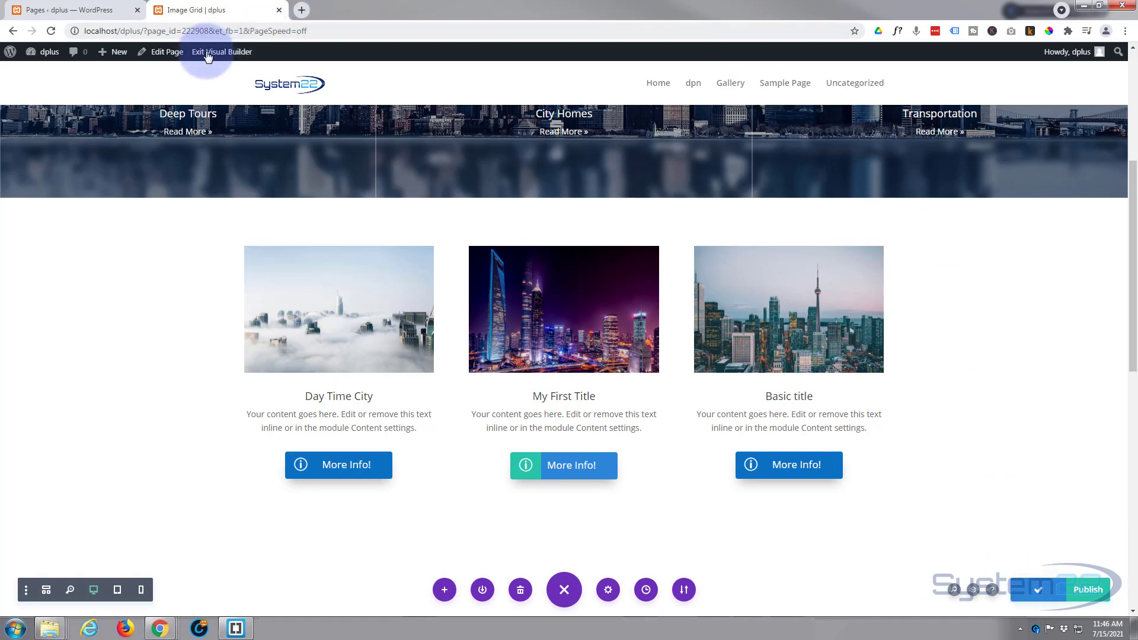
left_click(209, 53)
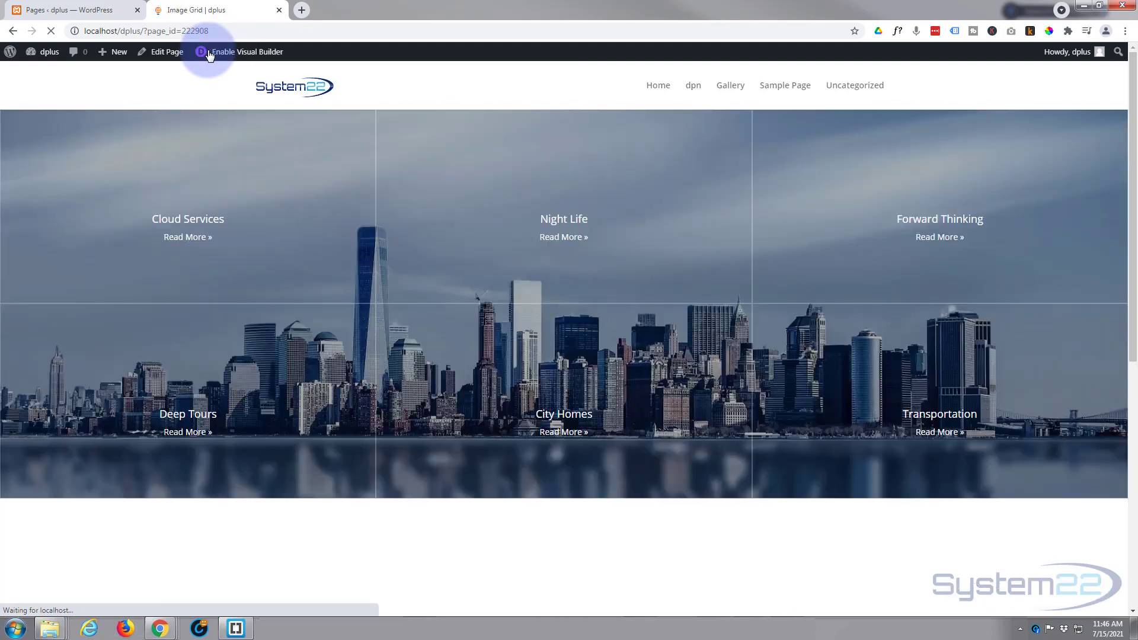
scroll(97, 137, "down", 5)
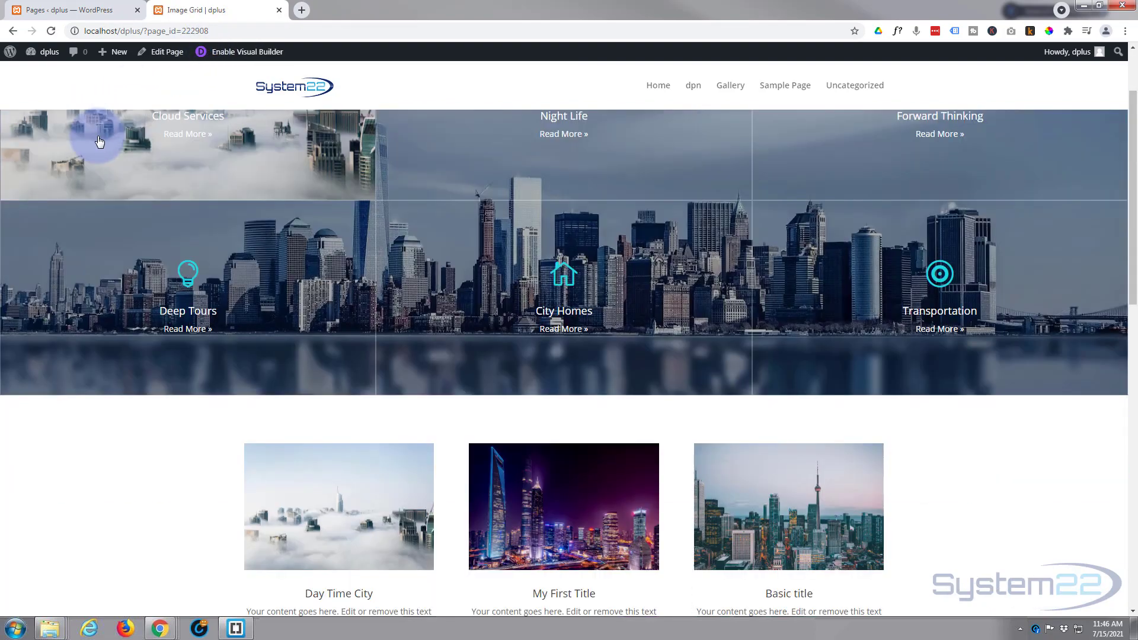
scroll(97, 136, "down", 2)
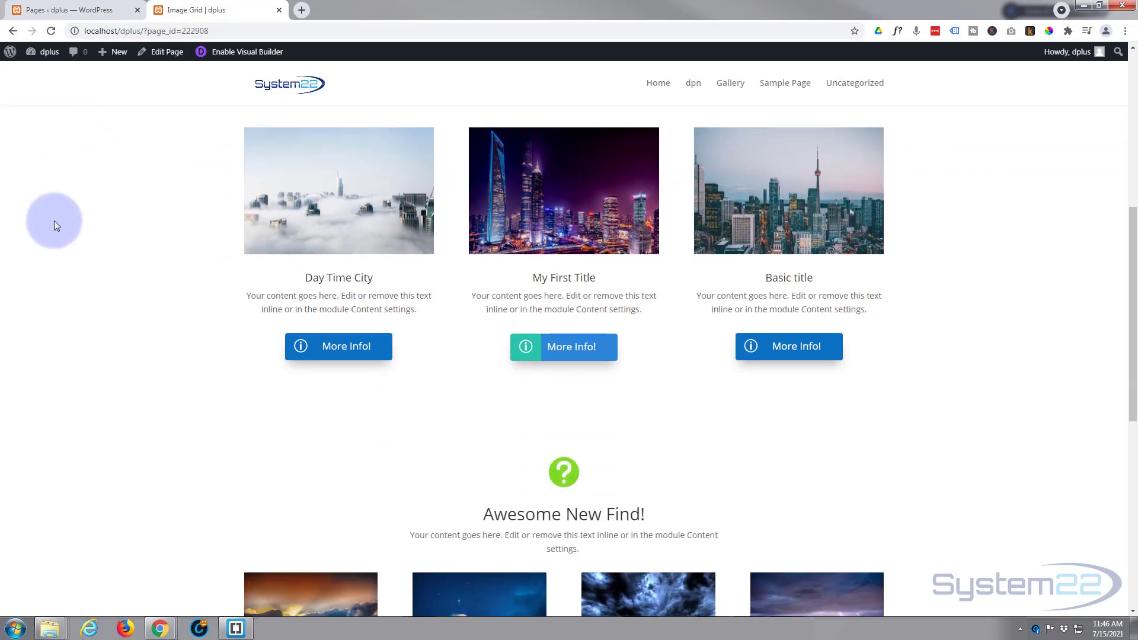
mouse_move(312, 190)
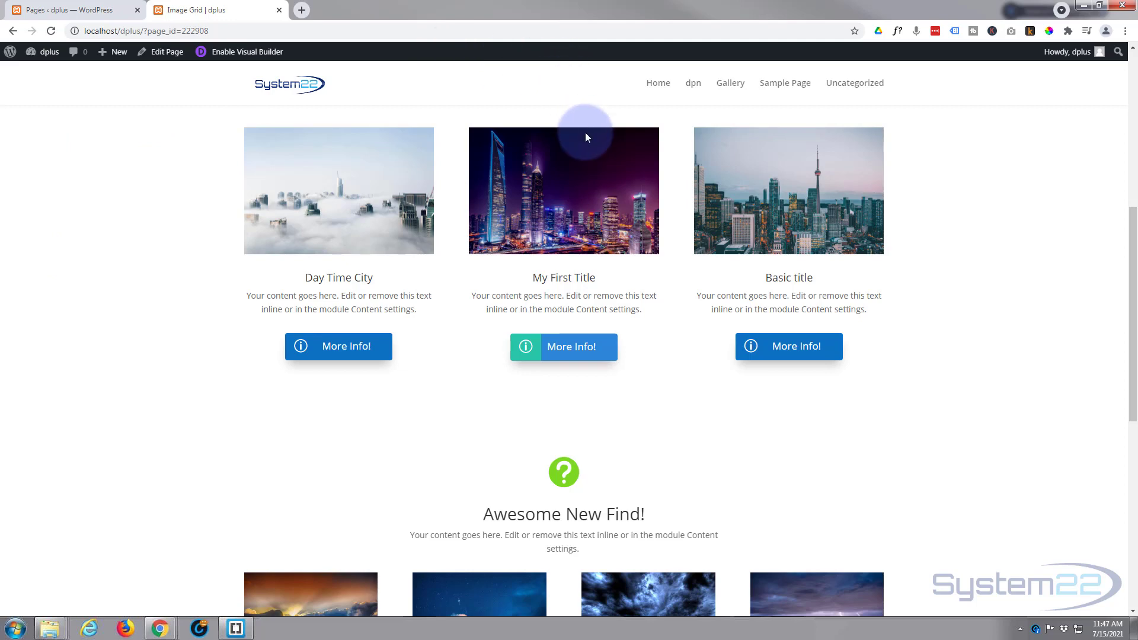
mouse_move(590, 158)
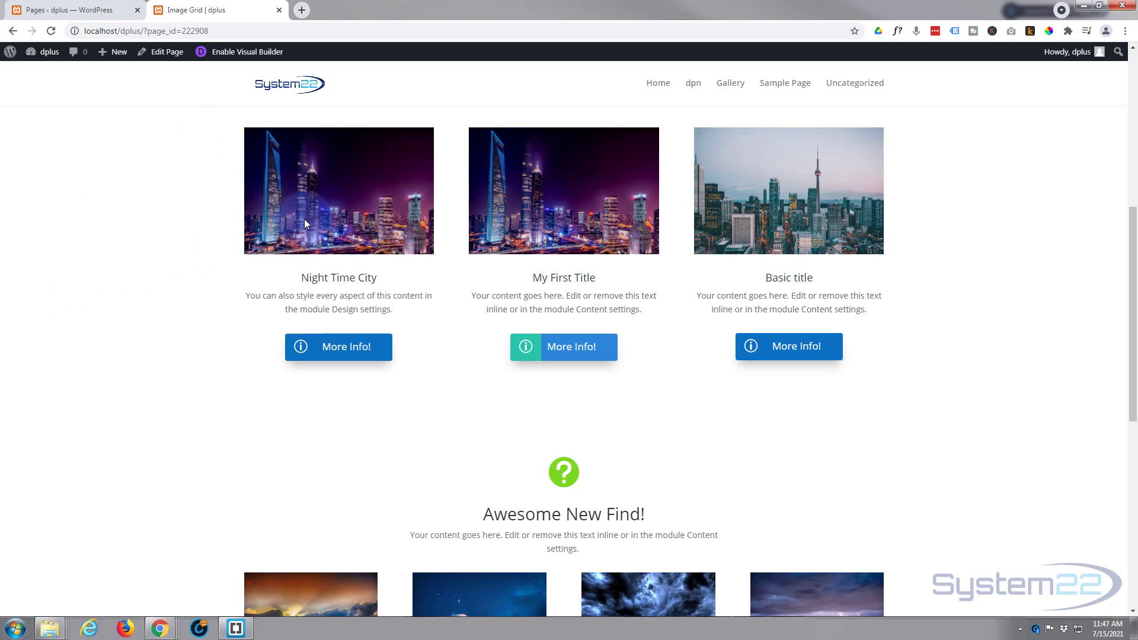
left_click(527, 217)
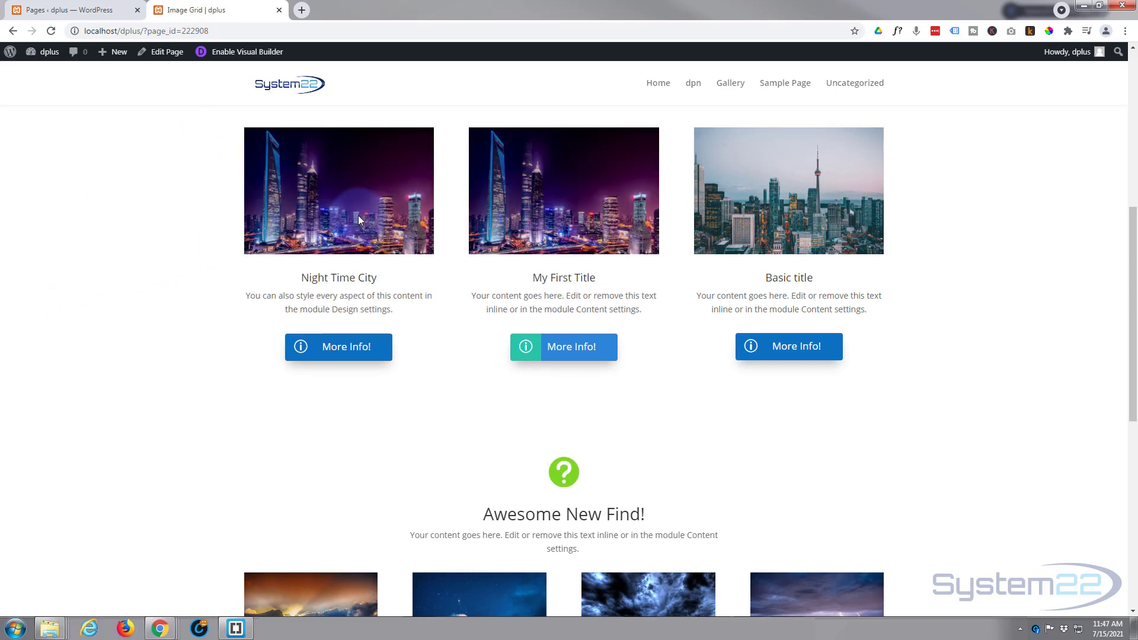
left_click(559, 217)
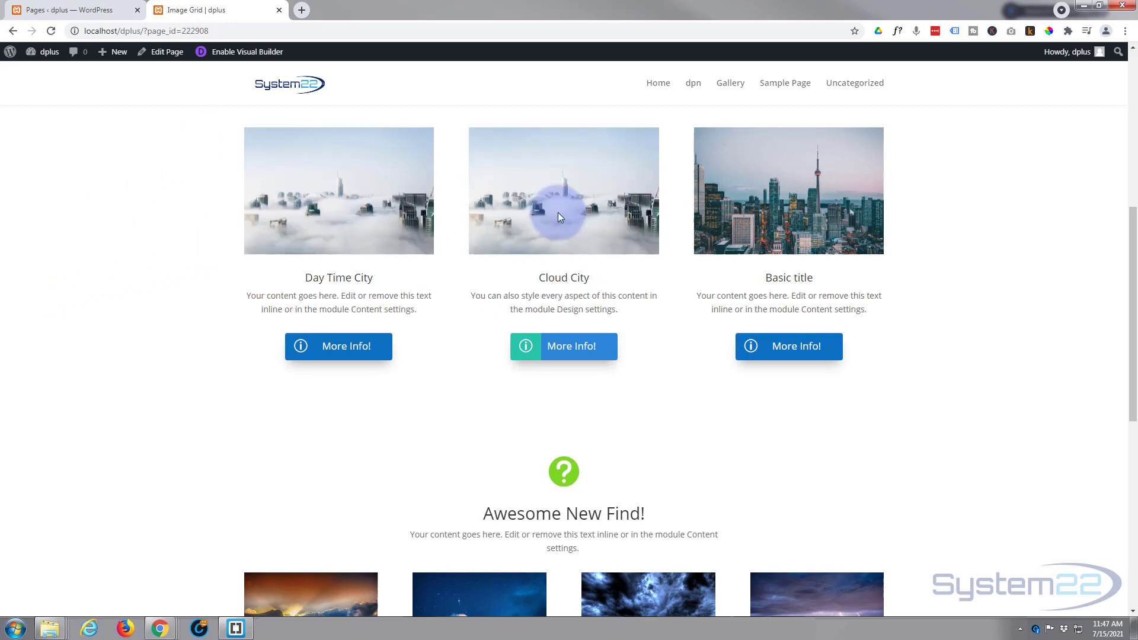
left_click(518, 191)
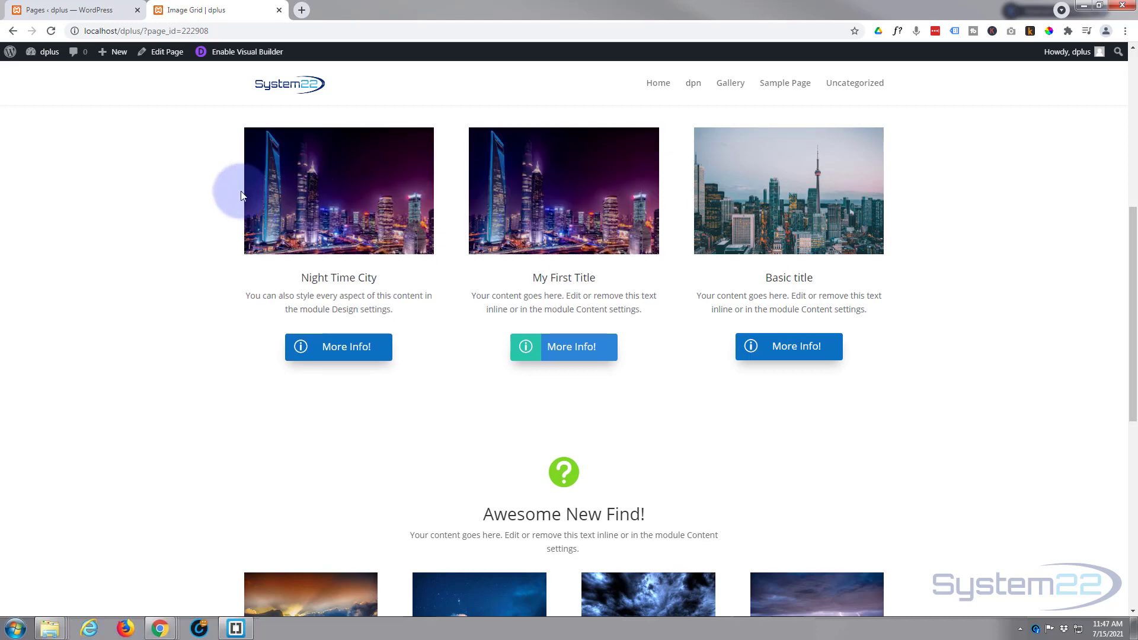